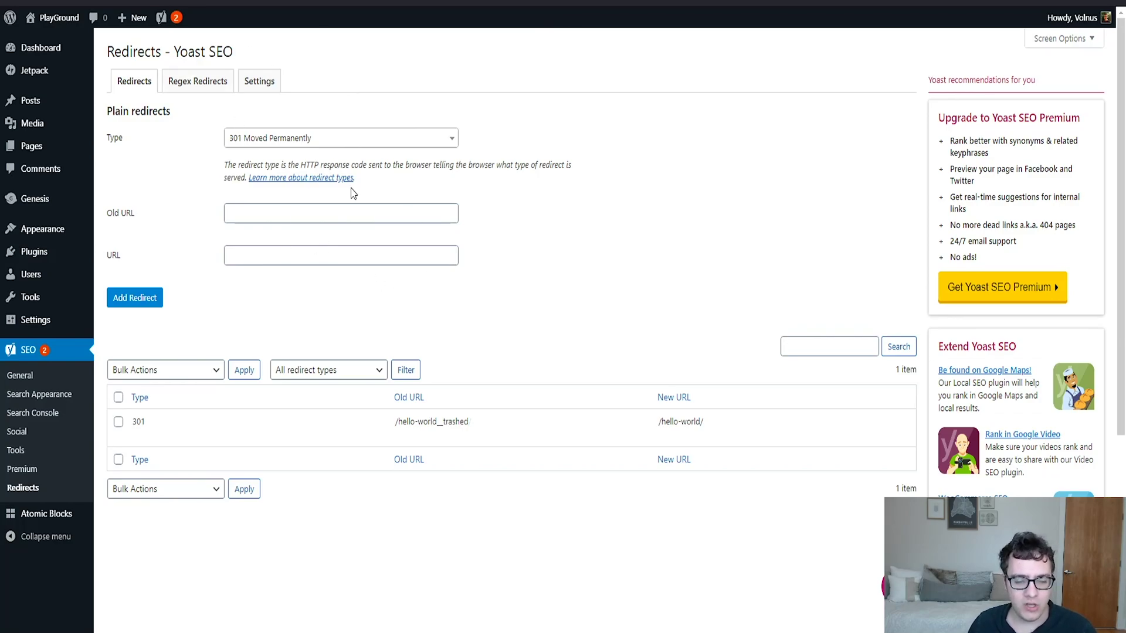
Step: Try the 410, 302 and 307 redirect types, then choose 451 Unavailable For Legal Reasons
left_click(320, 137)
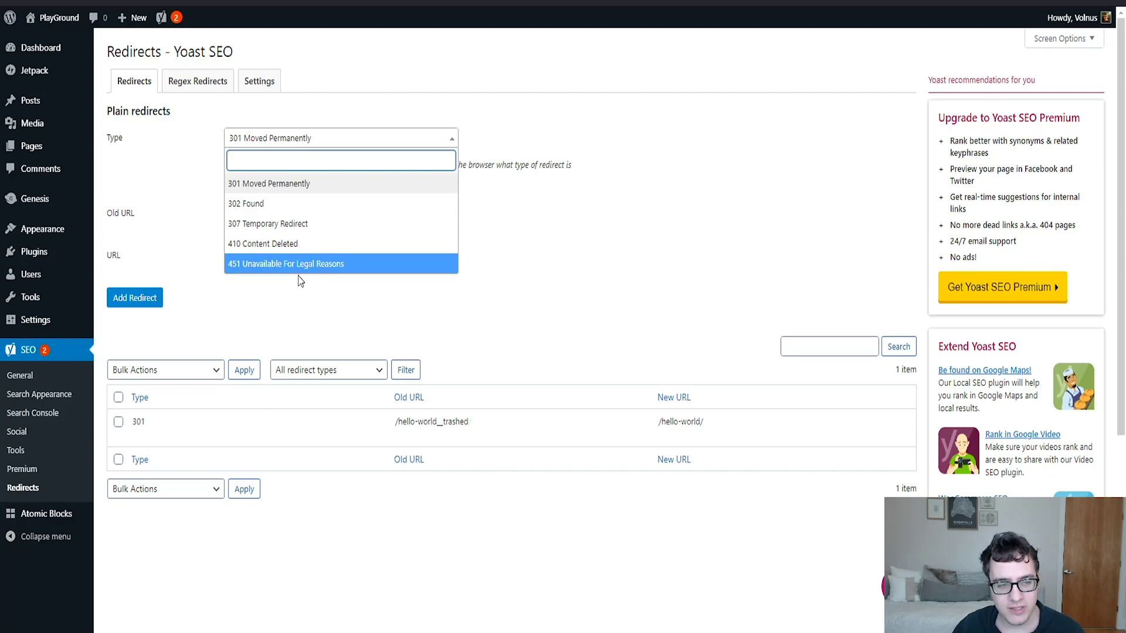
left_click(285, 243)
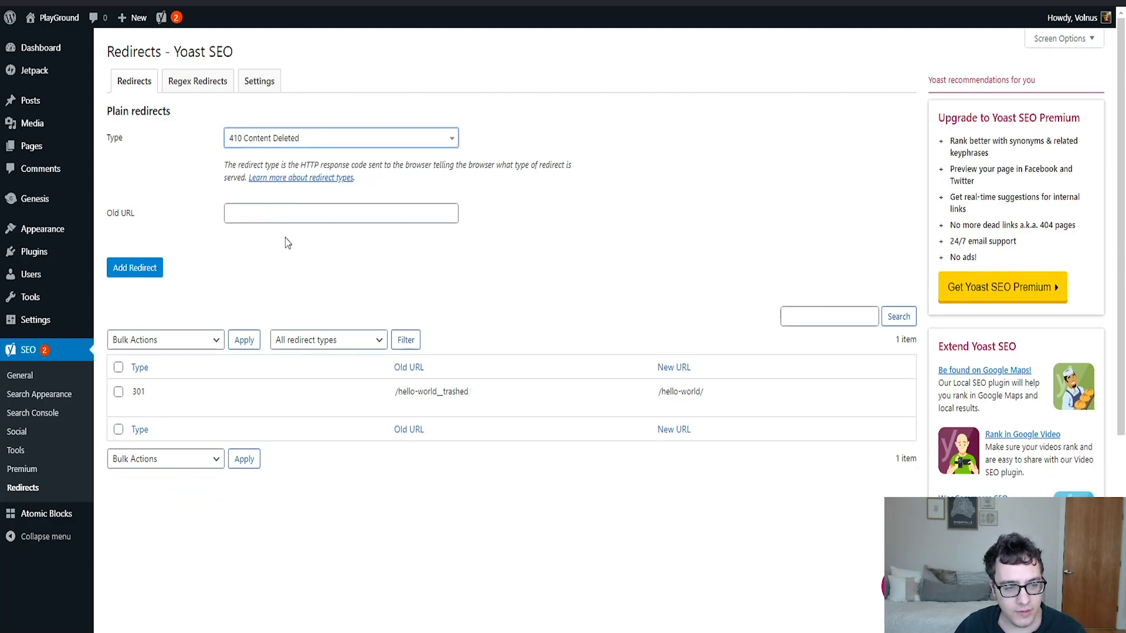
left_click(337, 139)
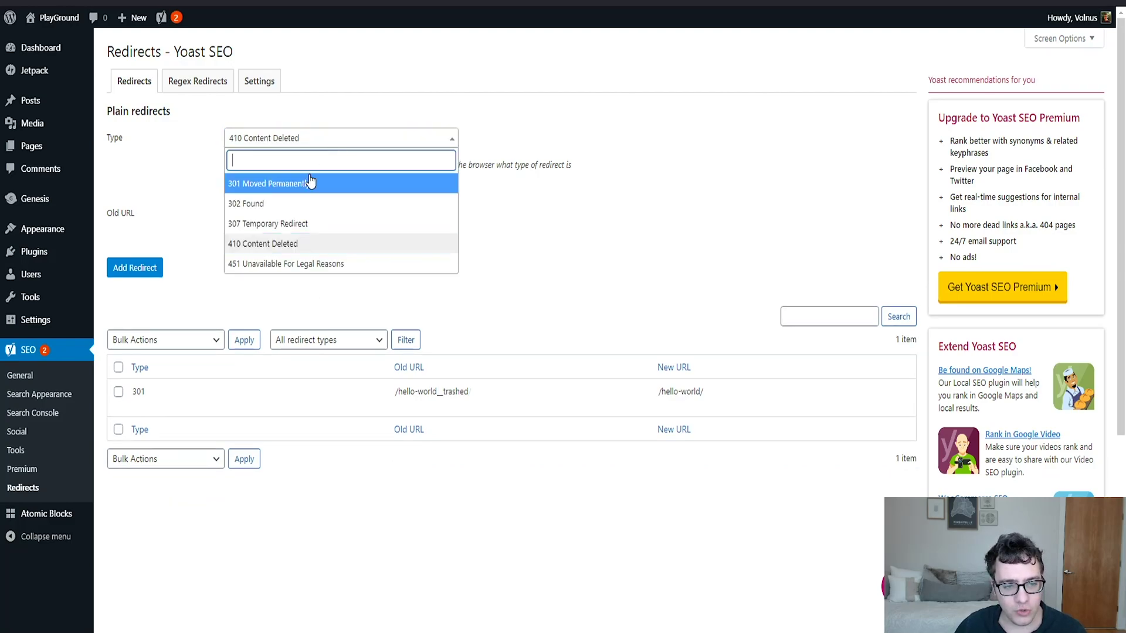
left_click(273, 203)
left_click(324, 142)
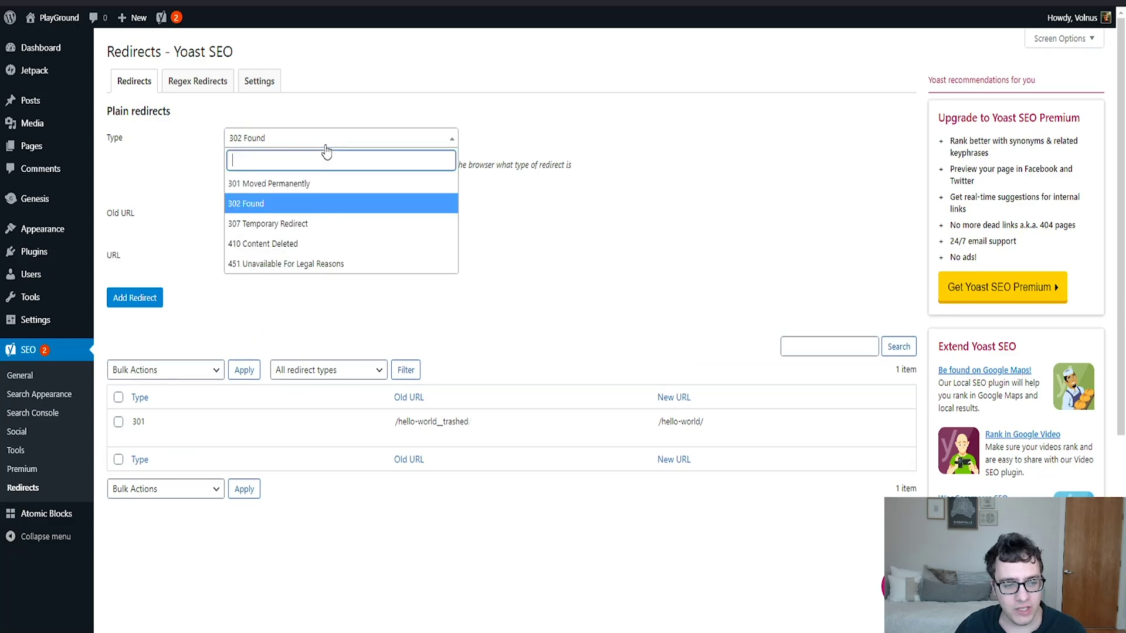
left_click(337, 228)
left_click(370, 138)
left_click(338, 244)
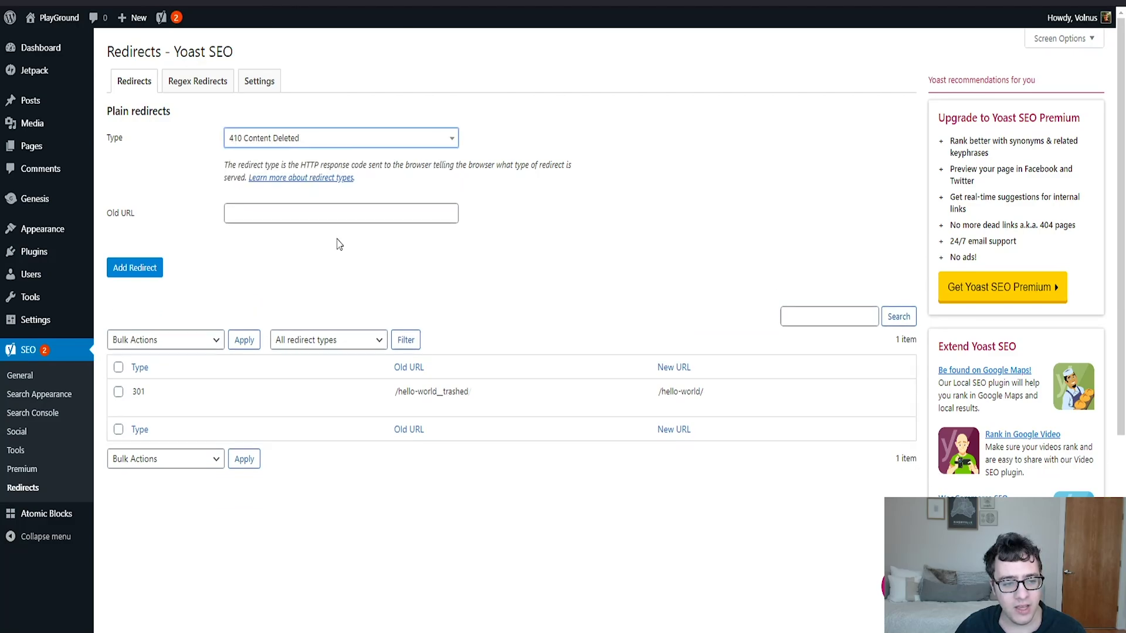
left_click(318, 212)
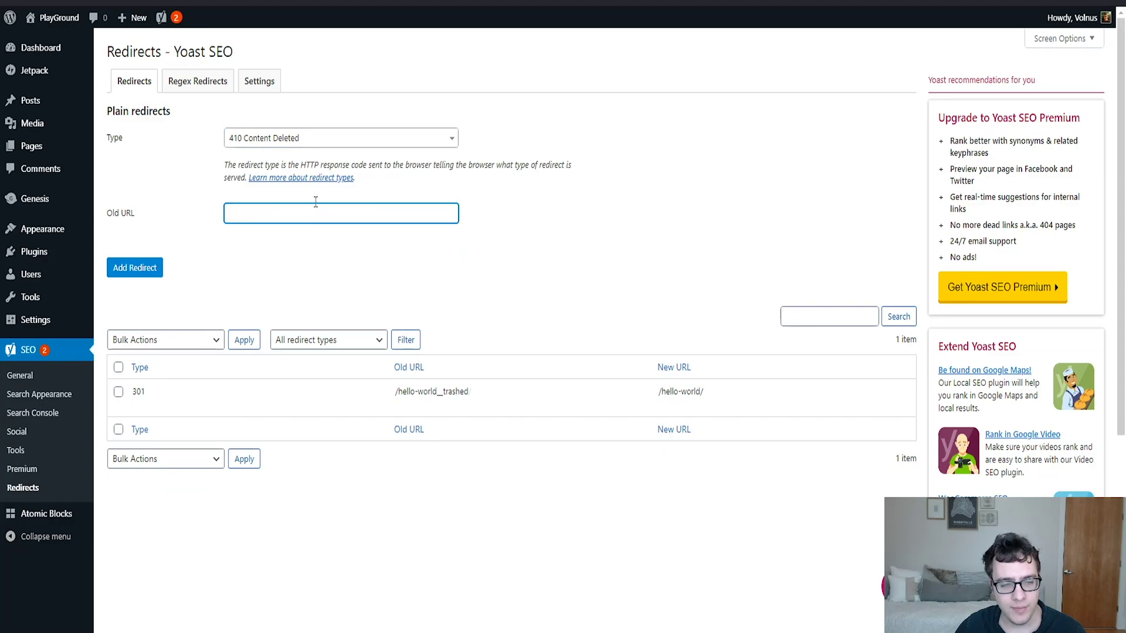
left_click(397, 139)
left_click(339, 259)
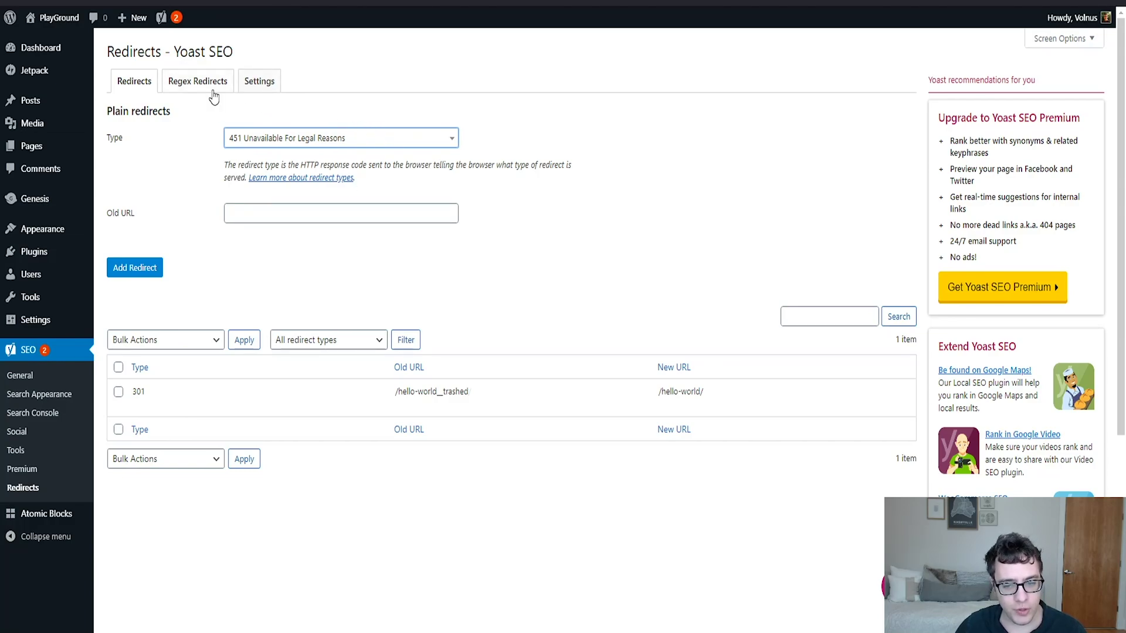
Step: Look over the Regex Redirects form and the redirect Settings page
left_click(198, 81)
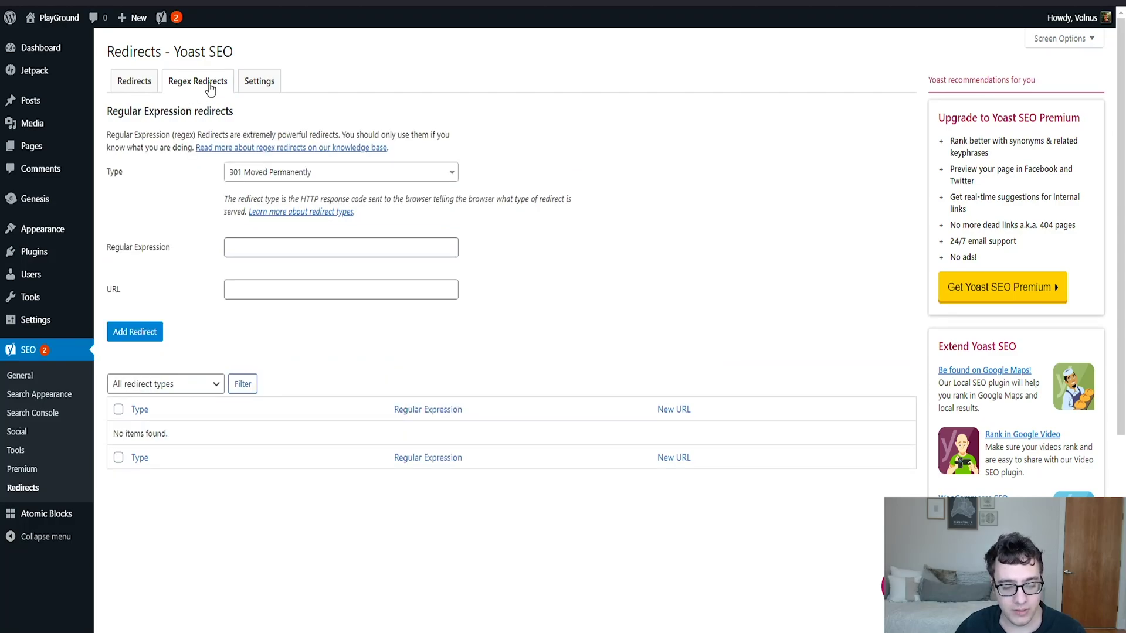
left_click(259, 81)
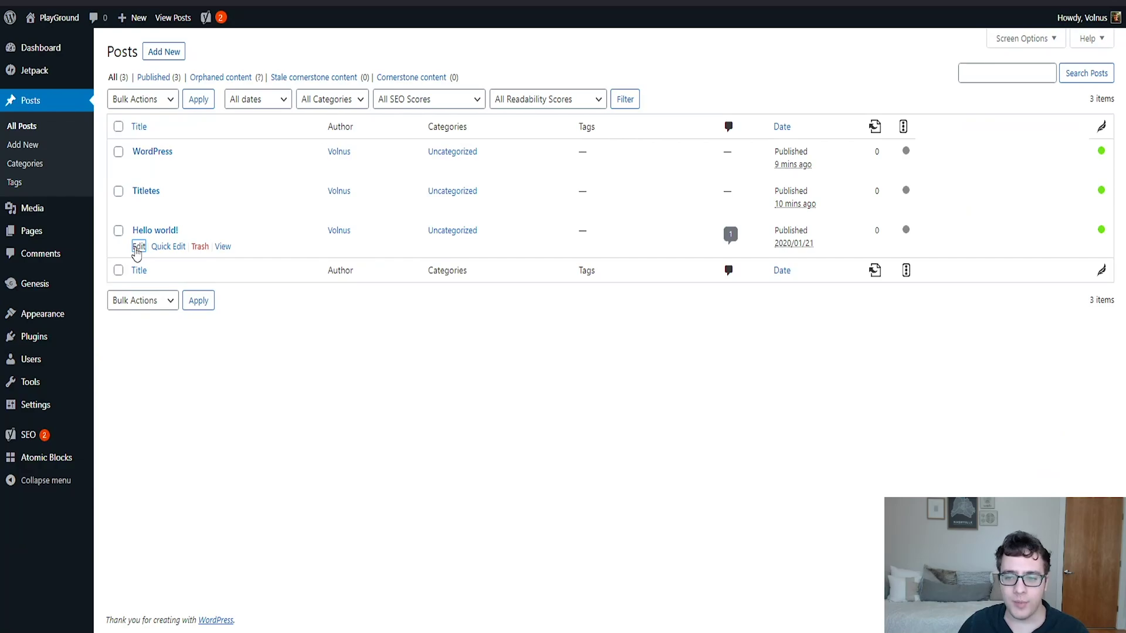
Step: Open Hello world! in the editor, view its Document settings and update the post
left_click(138, 247)
scroll(528, 264, "down", 3)
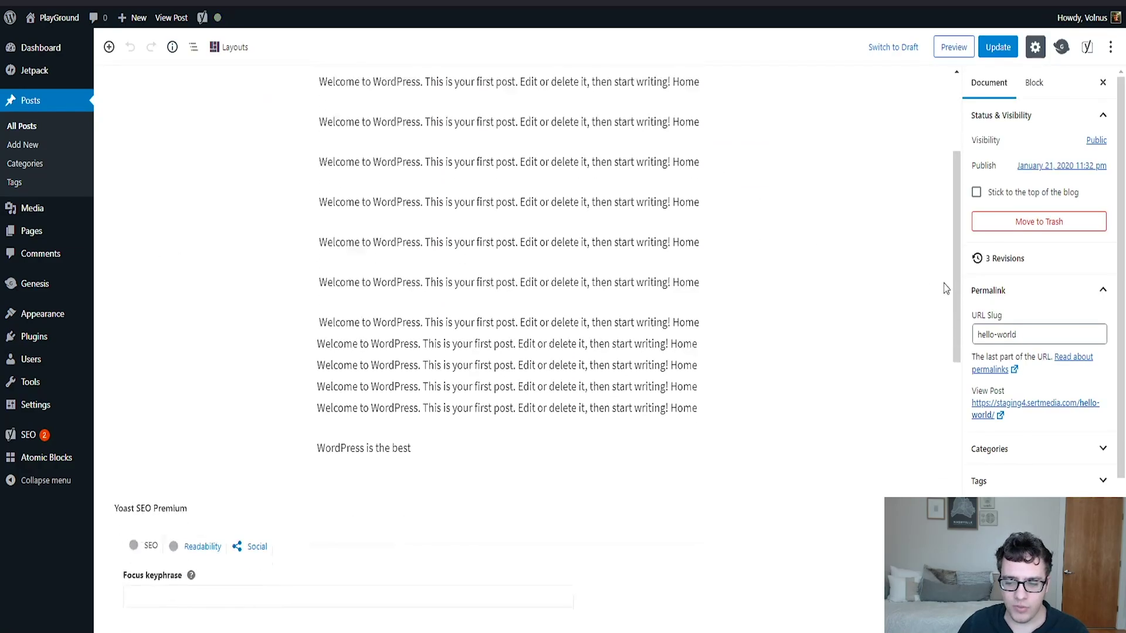
scroll(946, 286, "down", 2)
left_click(575, 386)
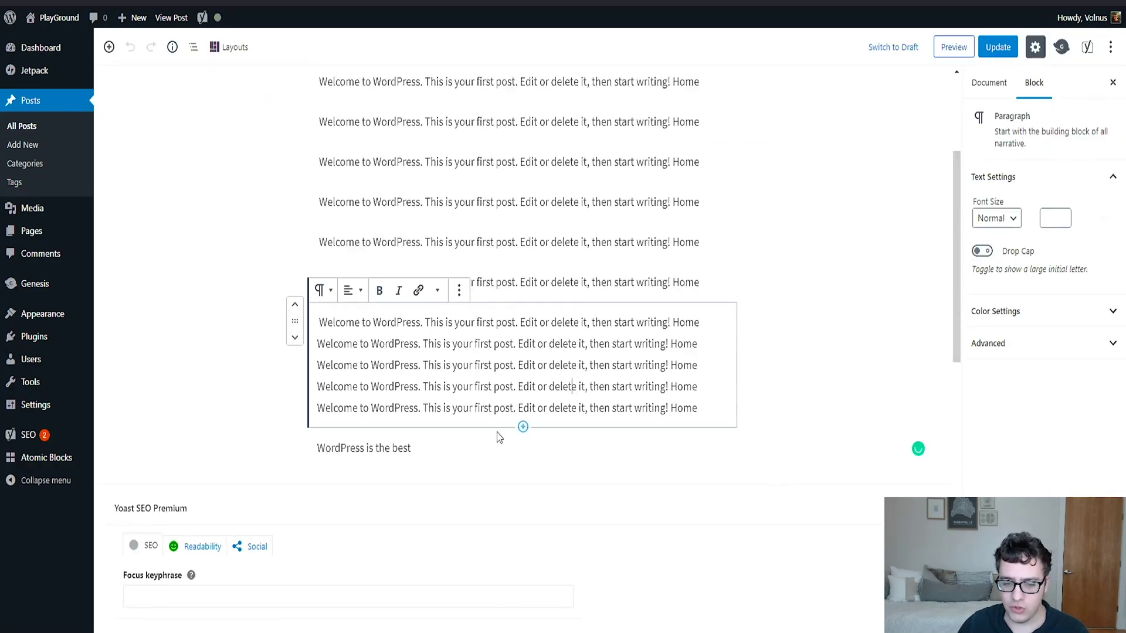
left_click(493, 448)
left_click(989, 82)
scroll(1029, 351, "down", 1)
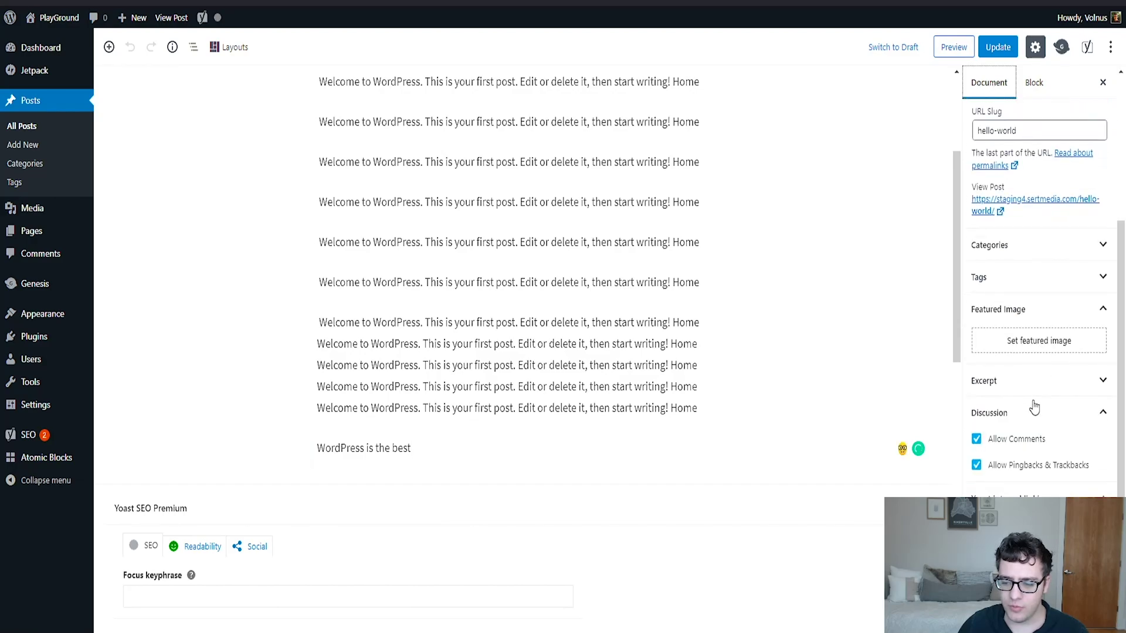
scroll(588, 271, "down", 4)
scroll(571, 255, "down", 2)
scroll(442, 210, "up", 2)
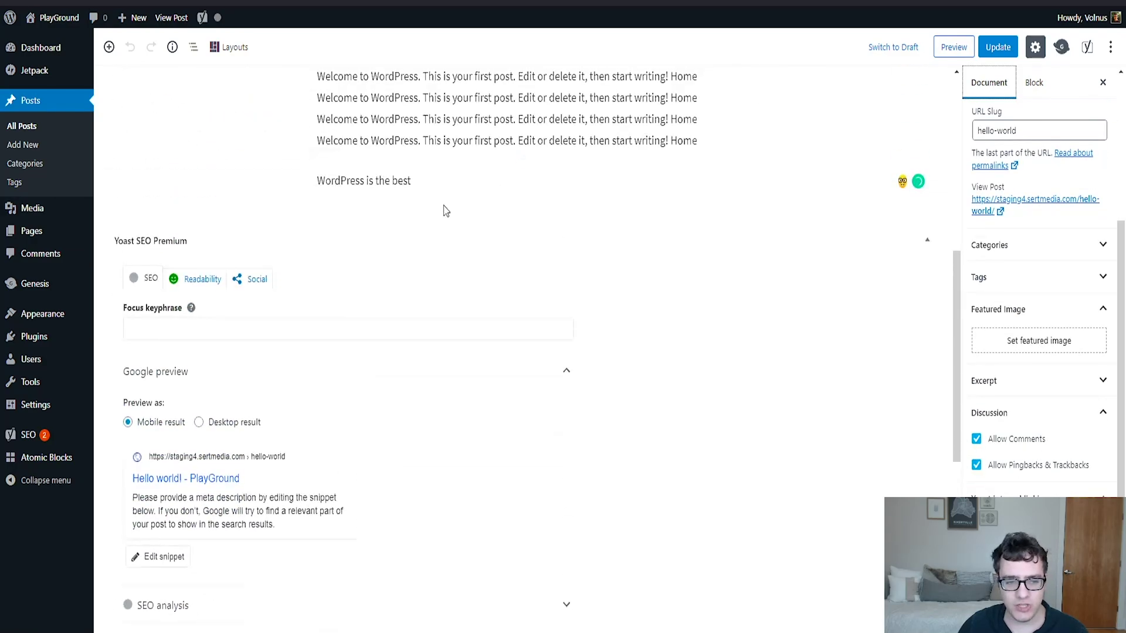
left_click(996, 47)
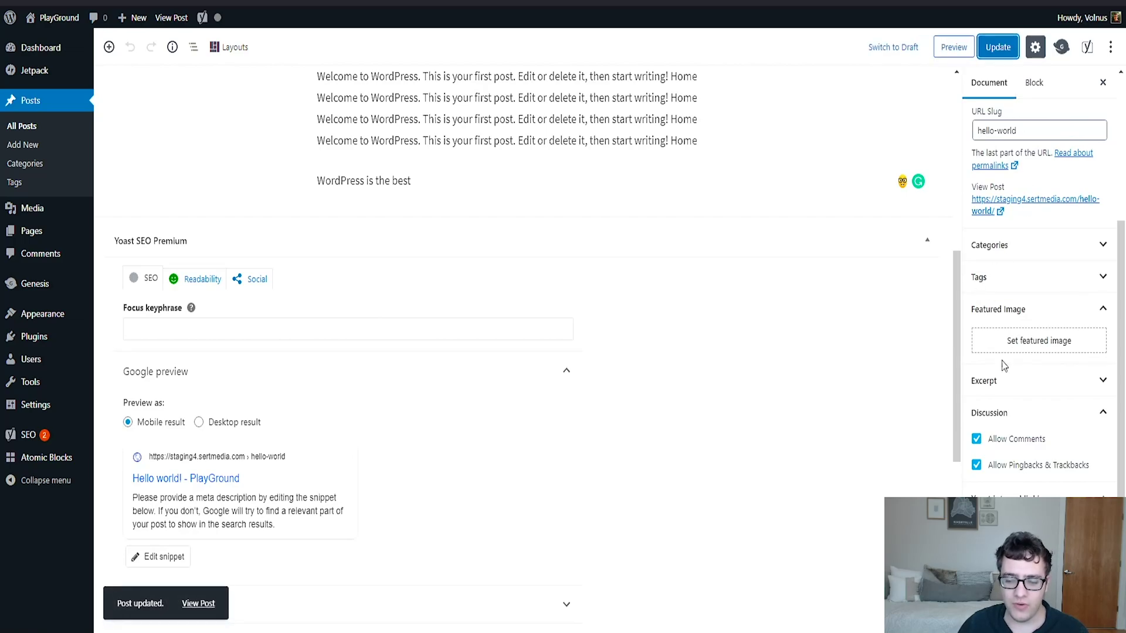
scroll(992, 374, "down", 1)
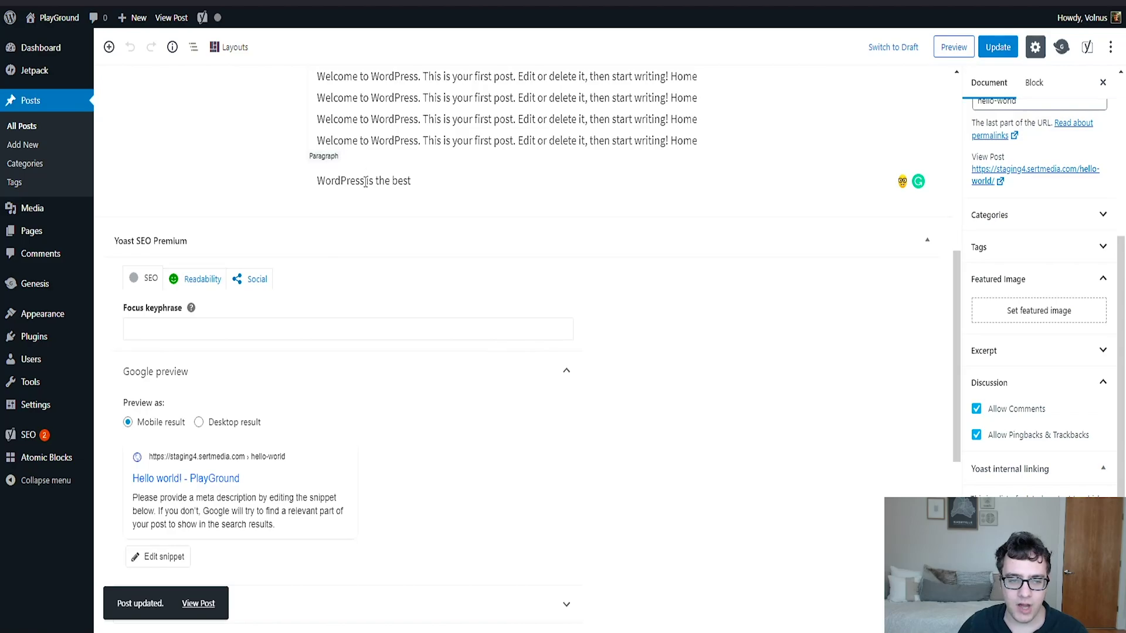
Step: Select the whole word 'WordPress' in the last paragraph and turn it into a link
left_click_drag(364, 182, 315, 180)
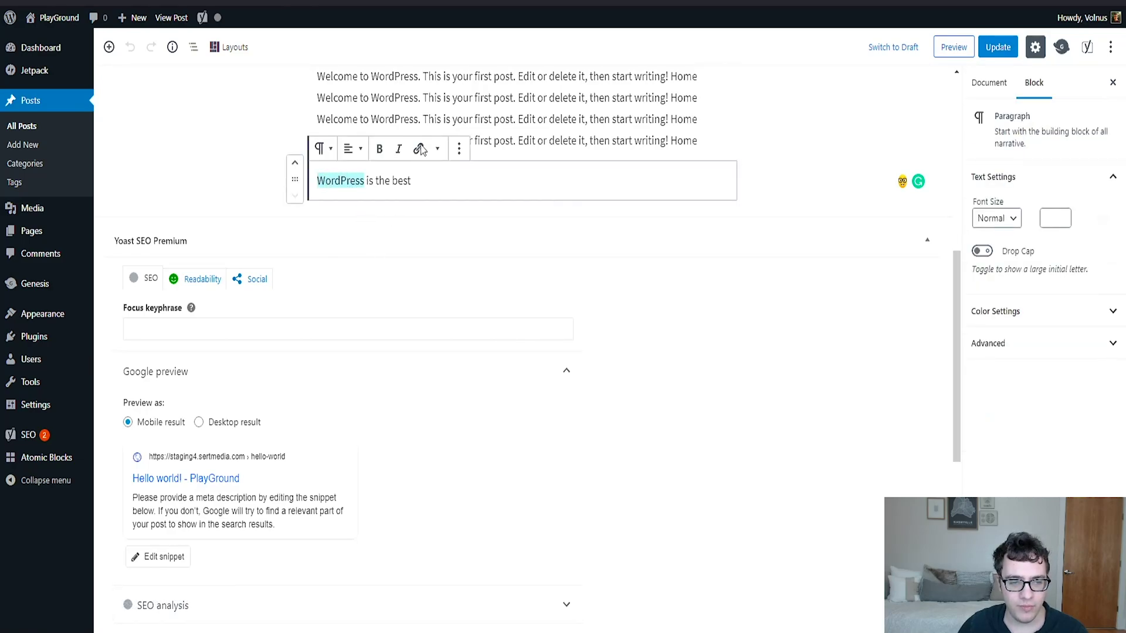
left_click(347, 181)
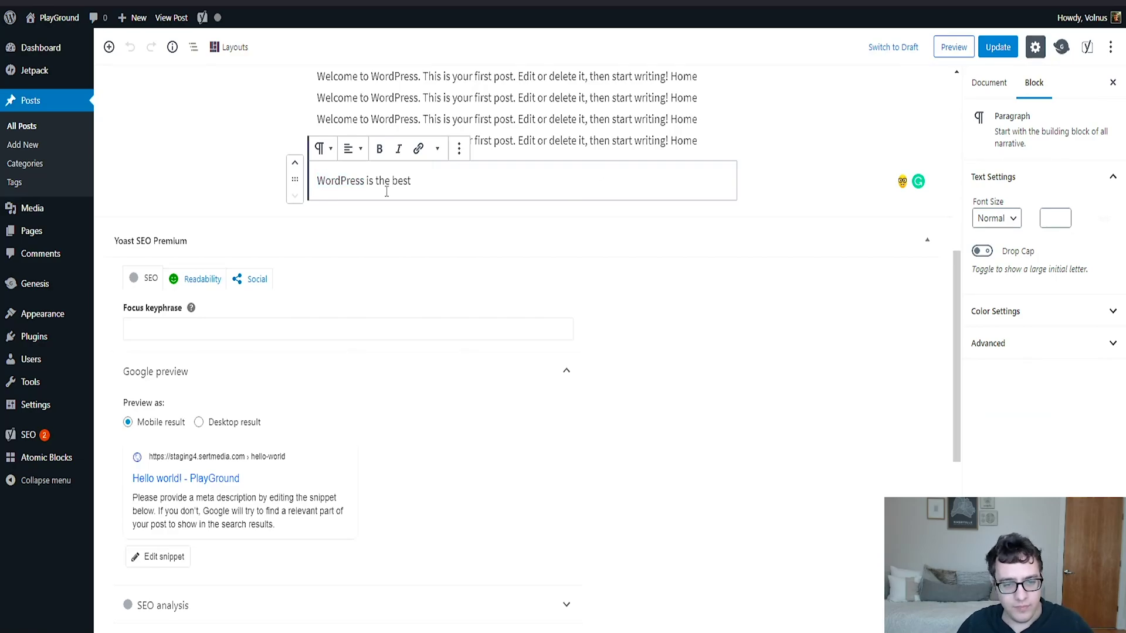
double_click(341, 180)
key("ctrl+v")
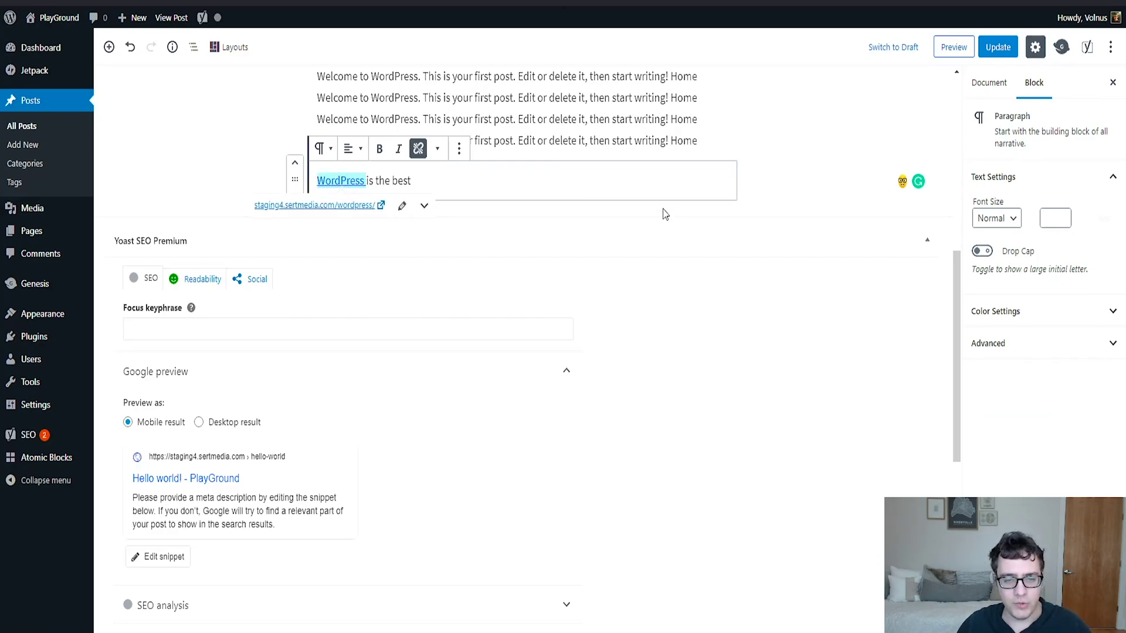
left_click(988, 82)
scroll(1017, 353, "down", 5)
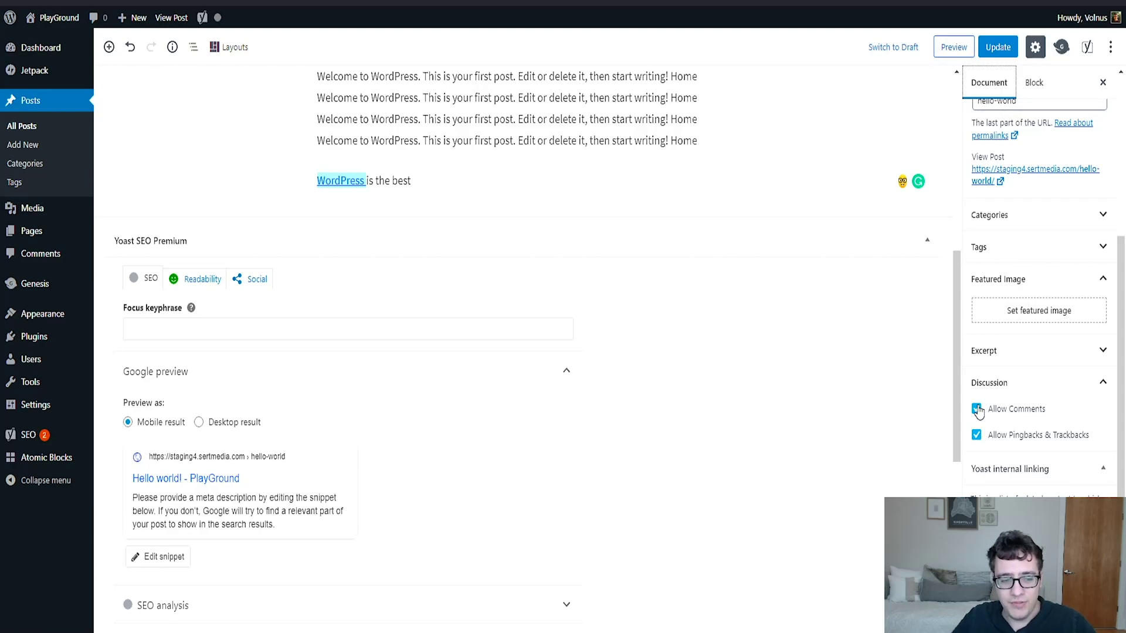
left_click(21, 126)
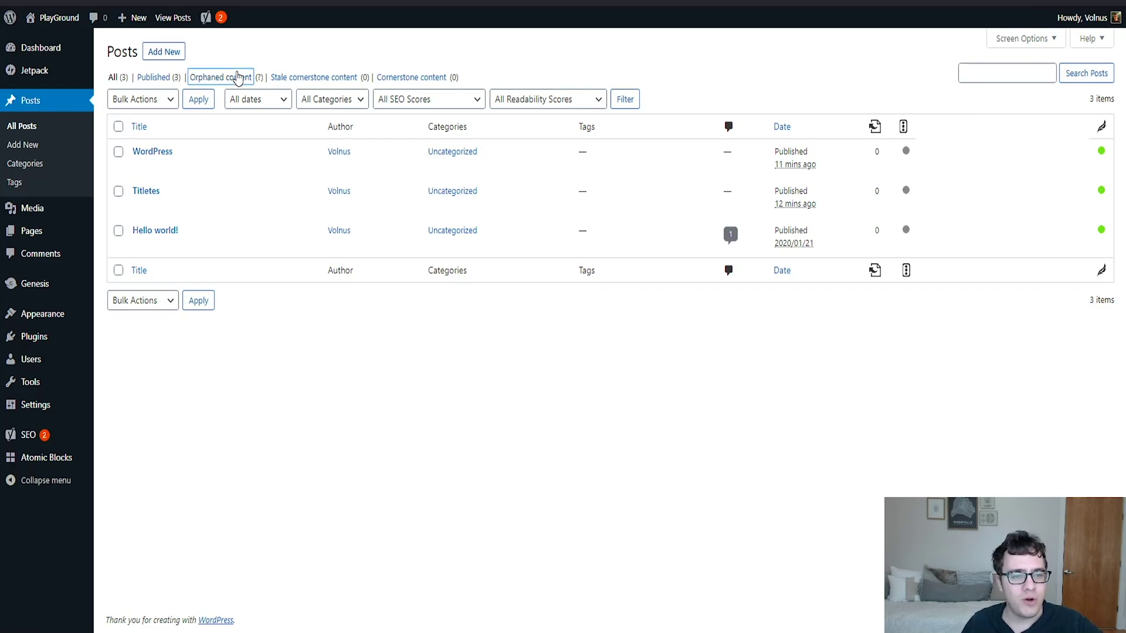
left_click(225, 77)
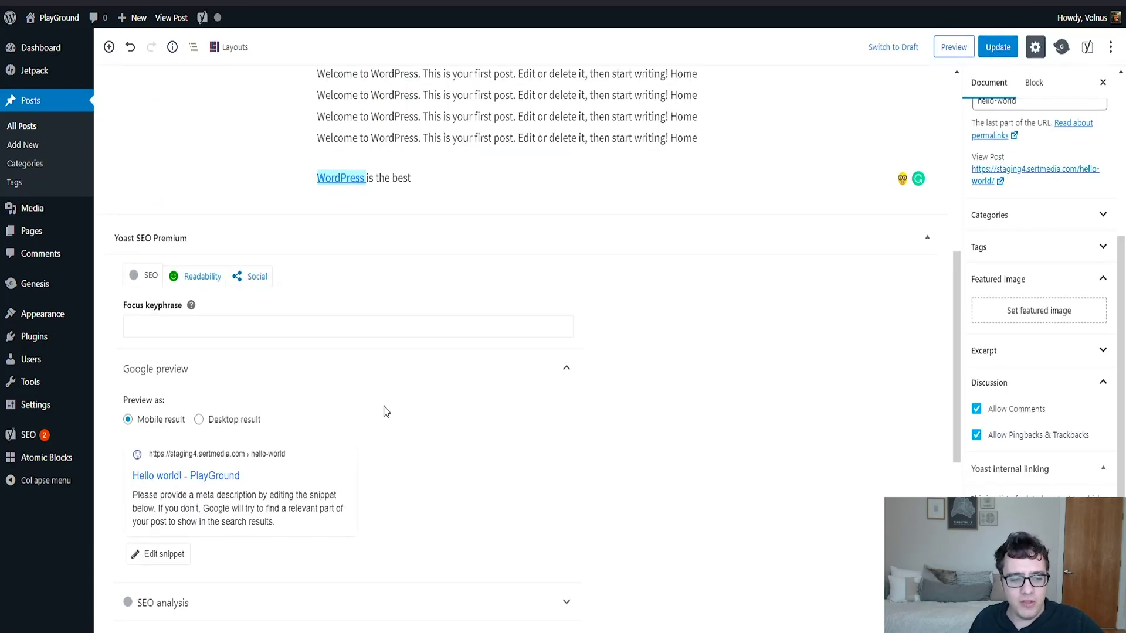
scroll(385, 412, "down", 3)
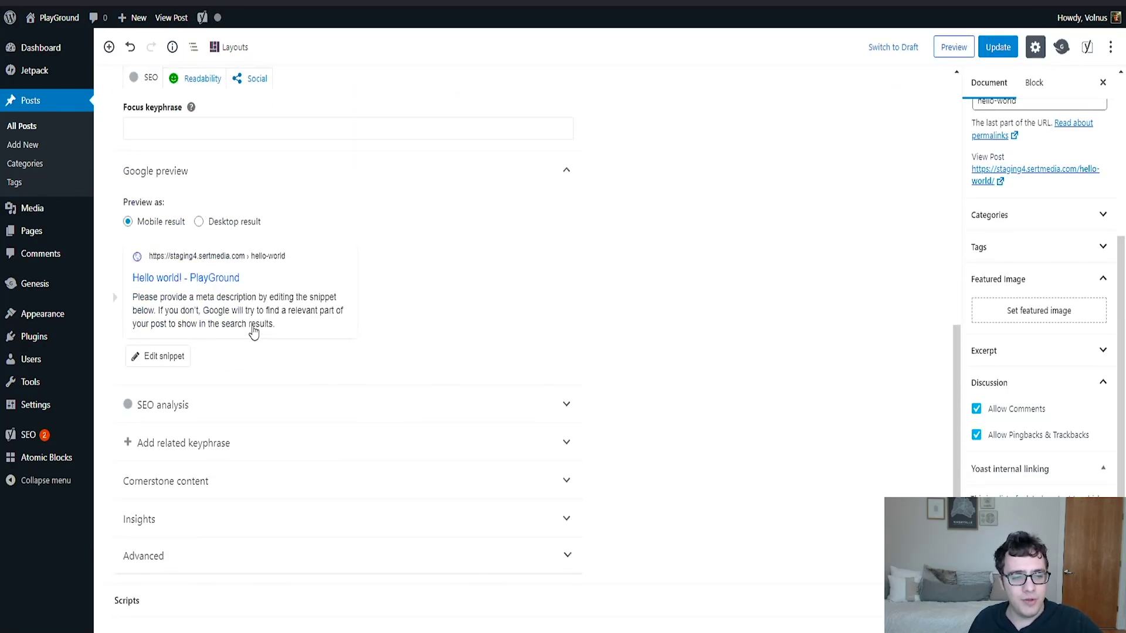
Step: Enter 'WordPress' as a related keyphrase and remove its stray trailing comma
left_click(218, 131)
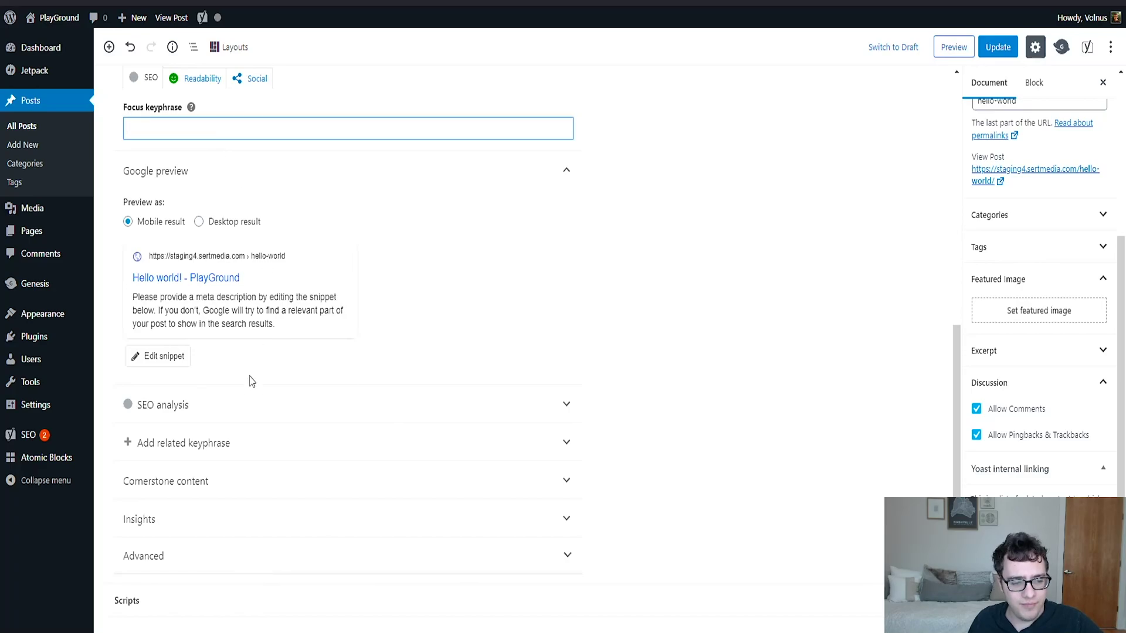
left_click(243, 451)
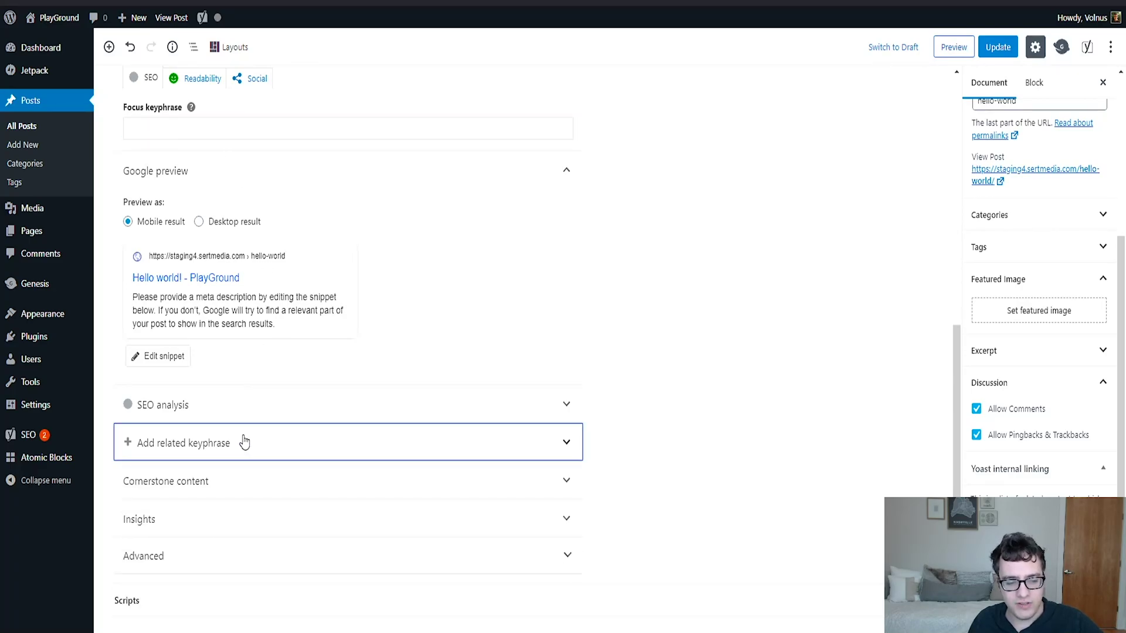
scroll(244, 442, "up", 1)
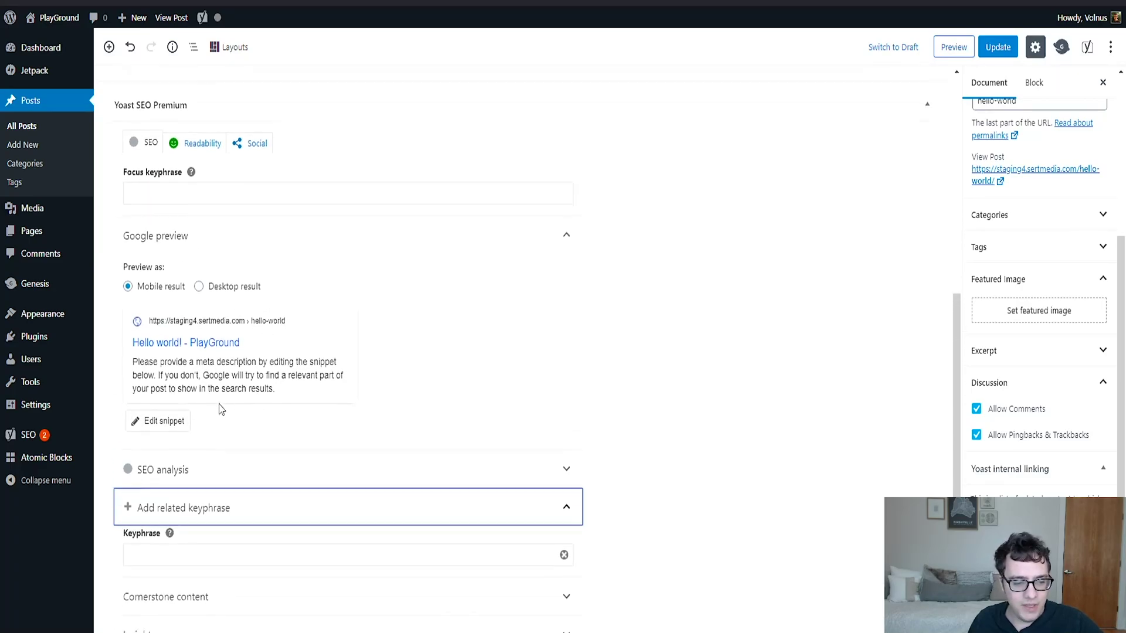
left_click(179, 195)
type("wordp")
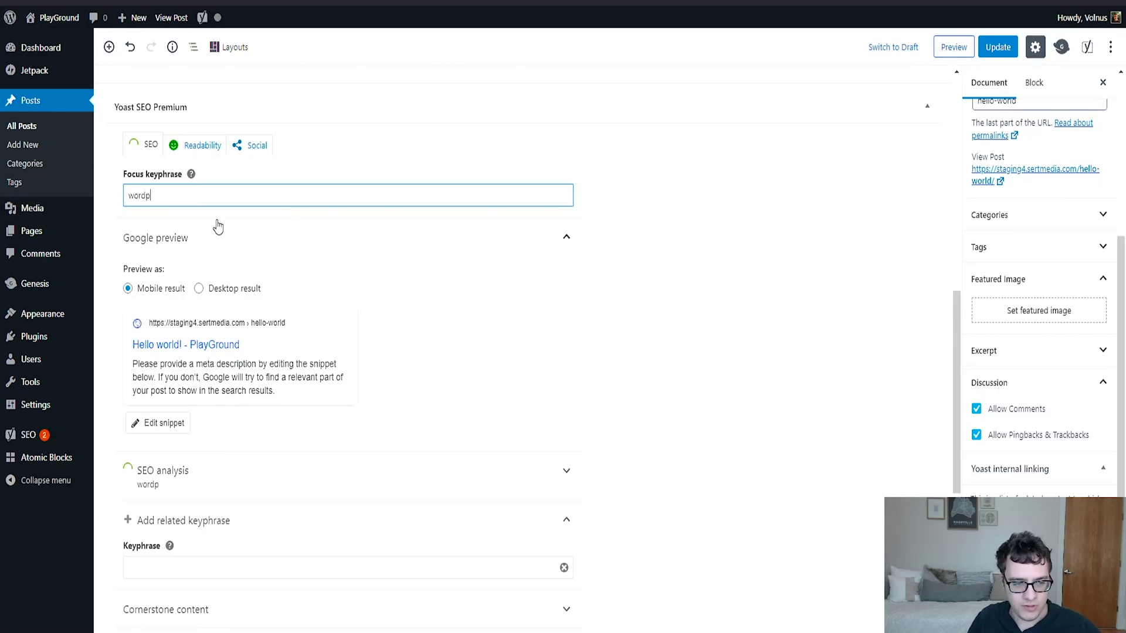
type("ress")
scroll(218, 226, "down", 3)
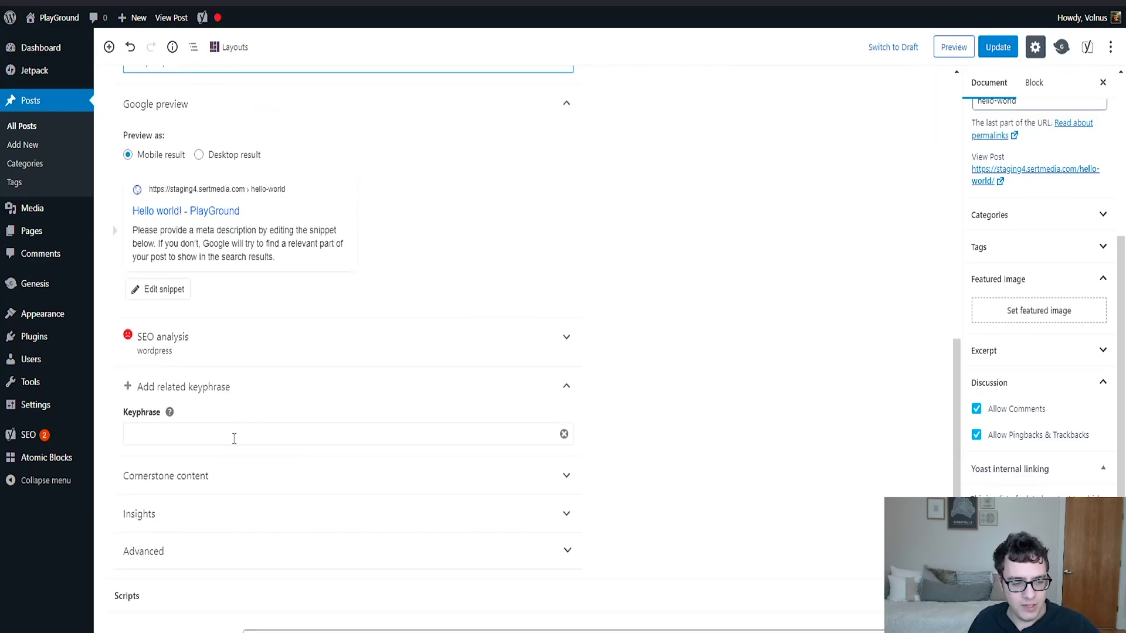
left_click(233, 438)
scroll(233, 437, "up", 4)
scroll(202, 264, "down", 2)
scroll(203, 264, "down", 3)
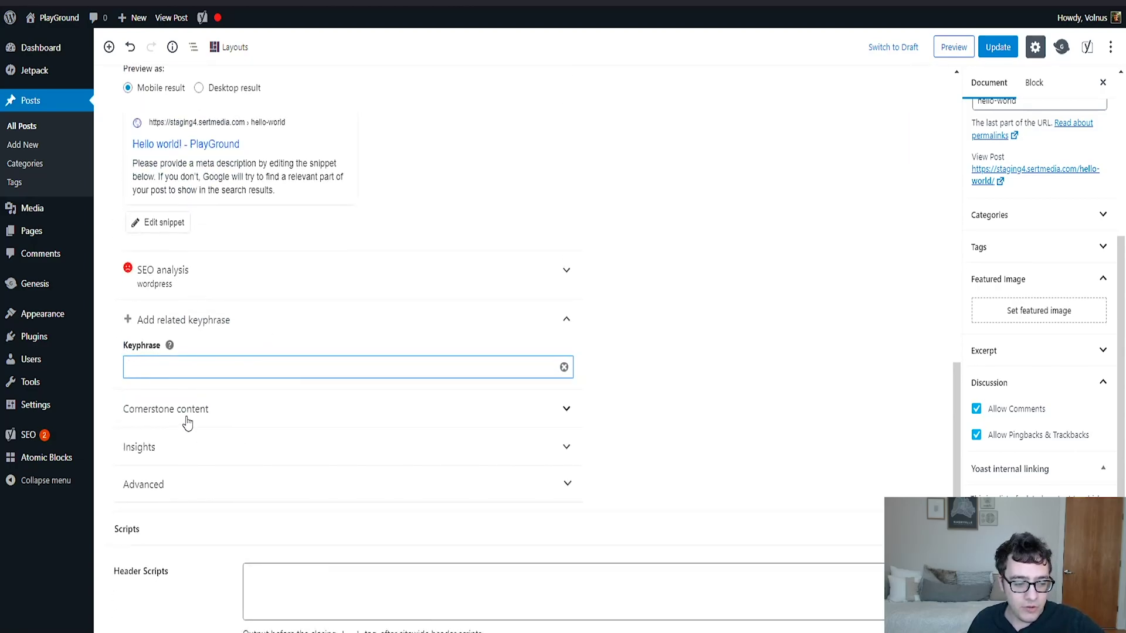
scroll(247, 343, "up", 3)
scroll(211, 326, "up", 3)
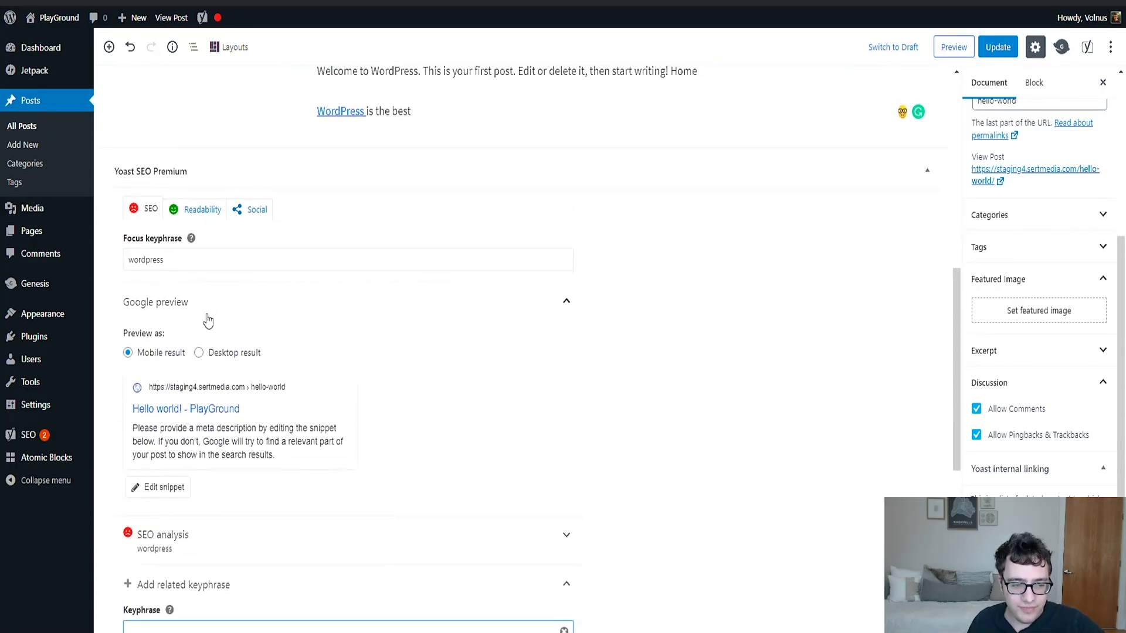
scroll(208, 321, "down", 2)
scroll(198, 291, "up", 2)
scroll(195, 224, "up", 1)
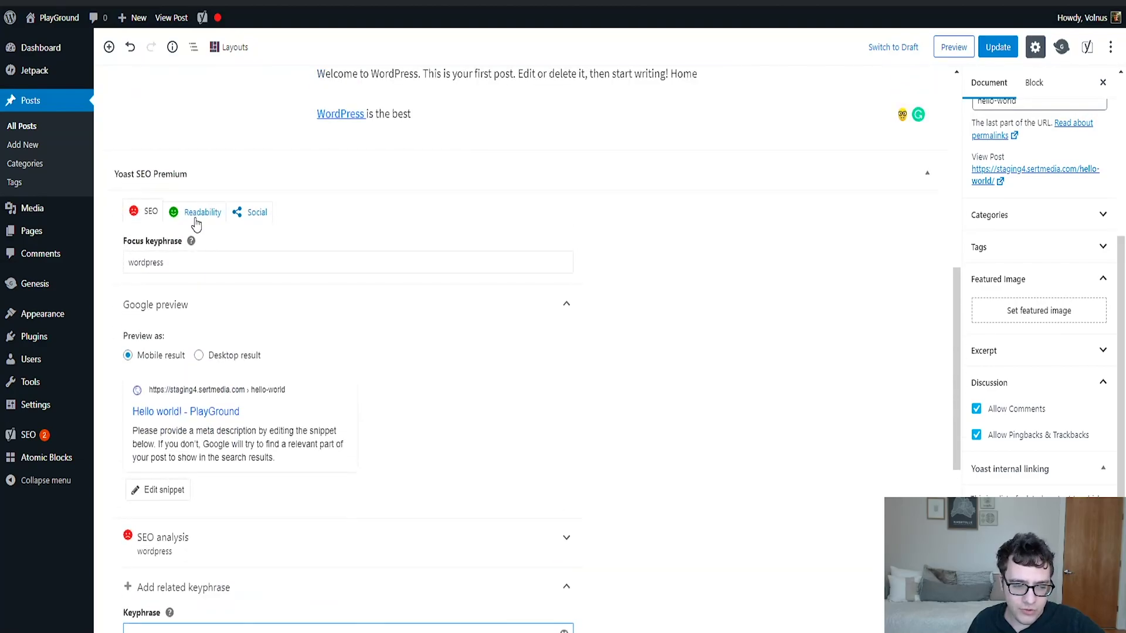
scroll(196, 225, "down", 3)
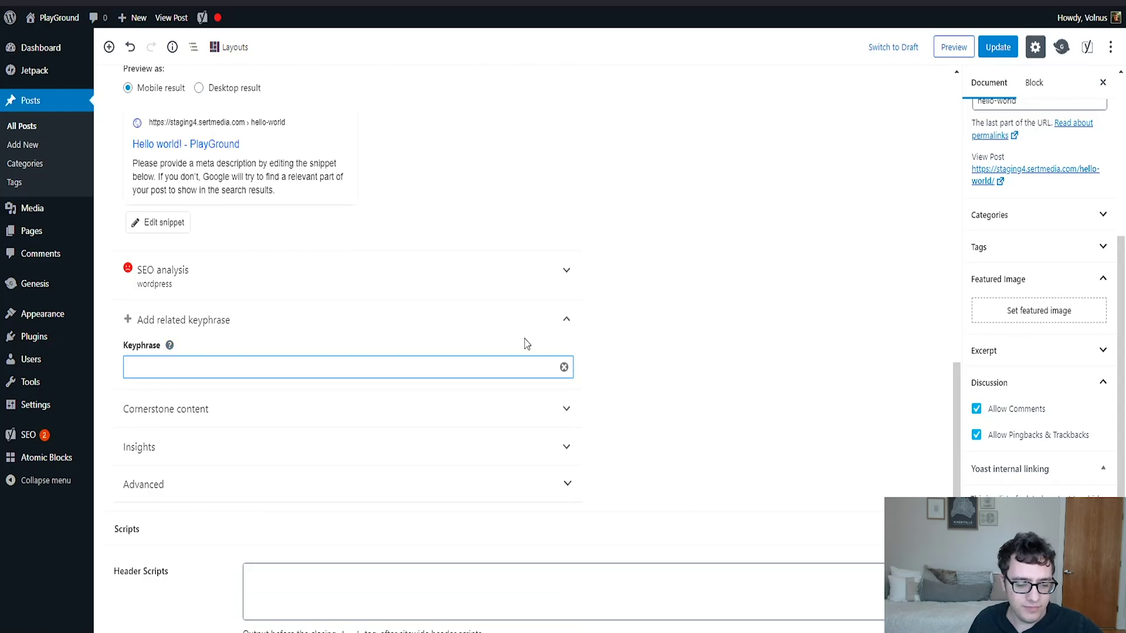
type("WordPress,")
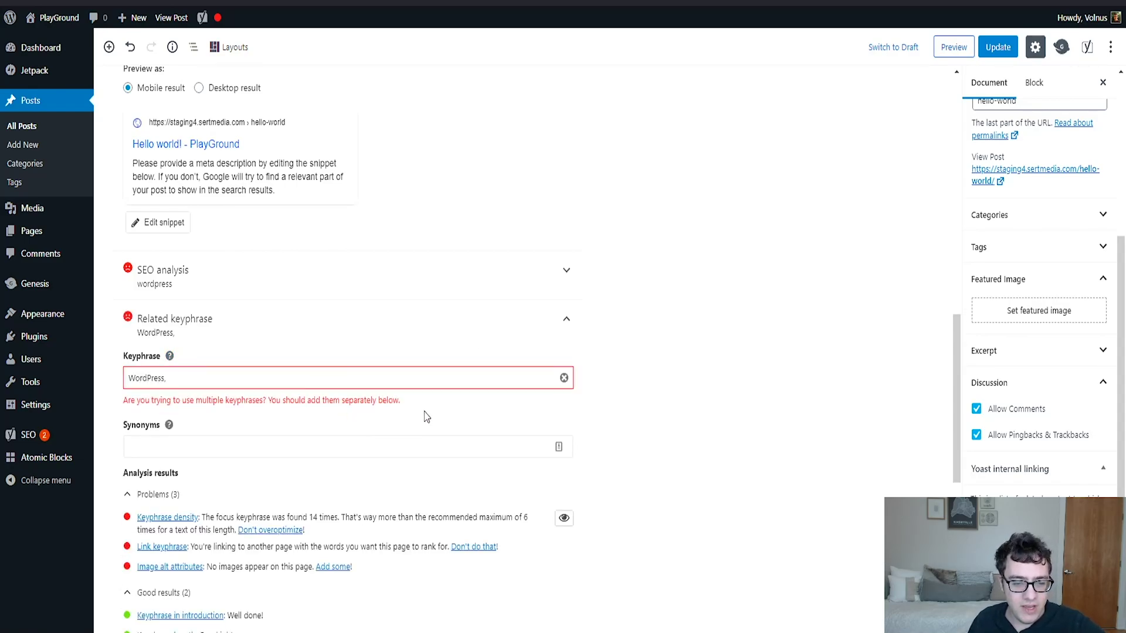
left_click(482, 317)
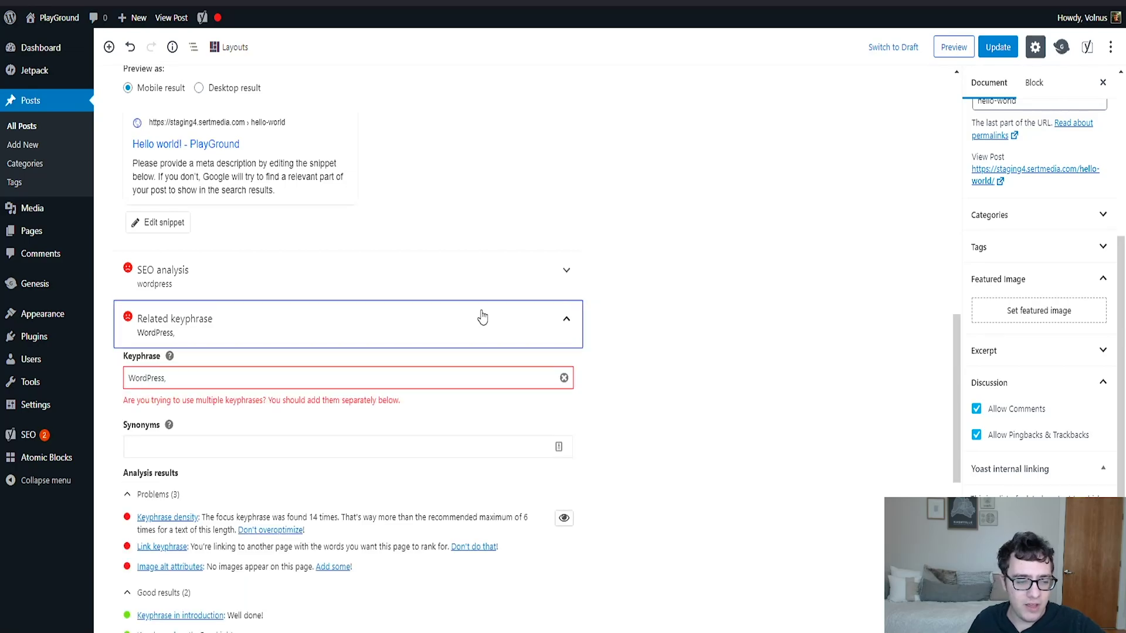
left_click(310, 371)
key("BackSpace")
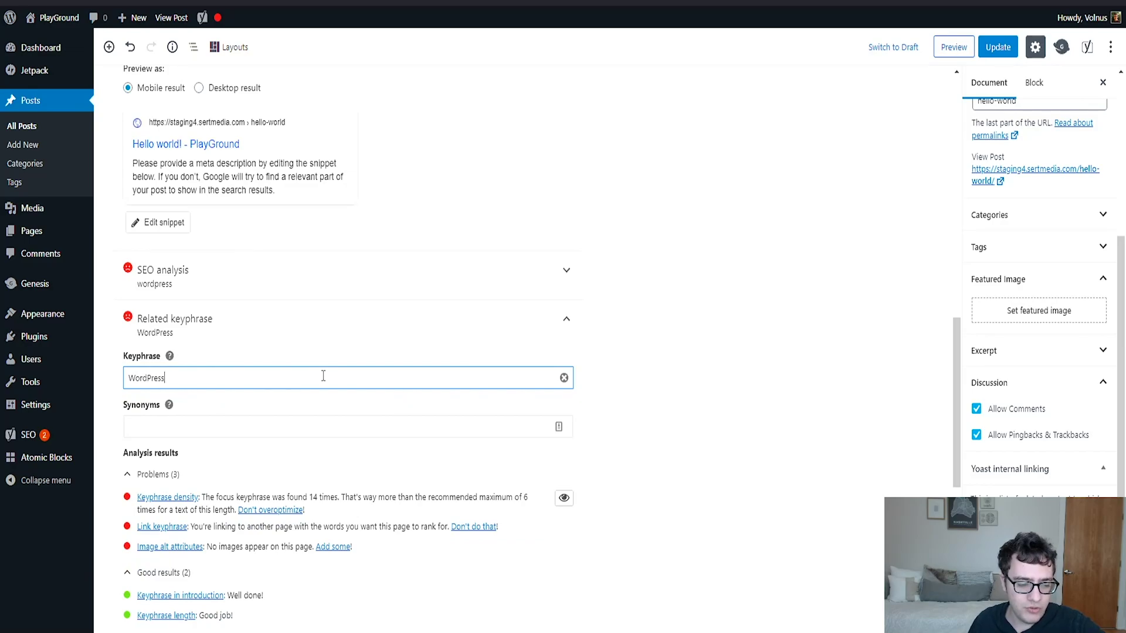
scroll(323, 377, "down", 3)
scroll(299, 343, "up", 3)
Step: Collapse the WordPress keyphrase panel, add 'delete' as a related keyphrase, and review its results
left_click(301, 272)
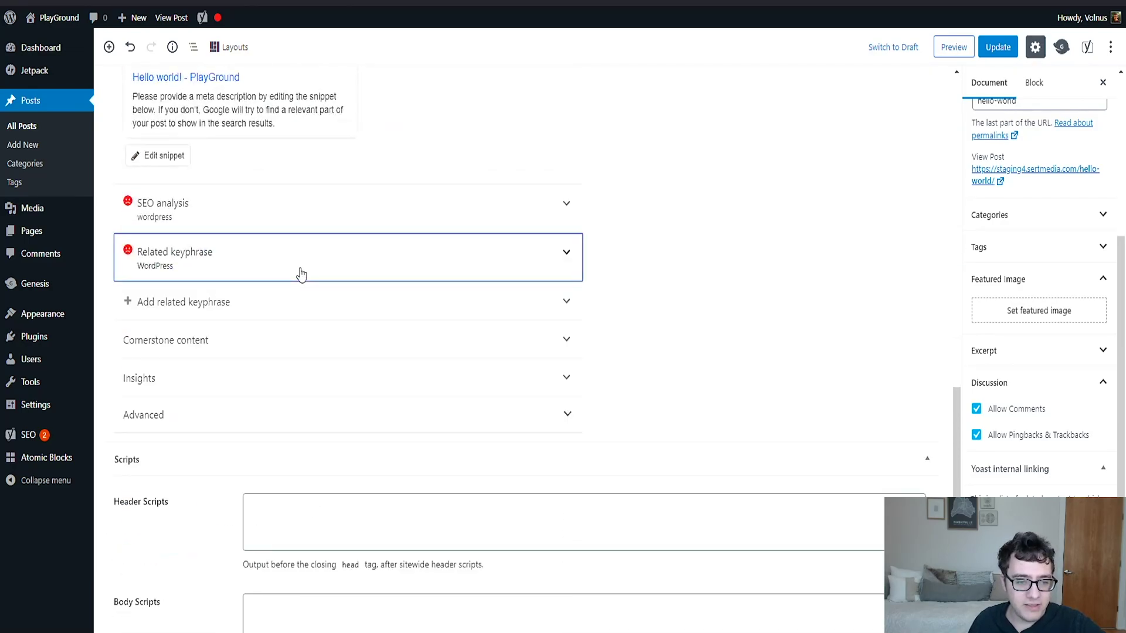
scroll(302, 273, "up", 3)
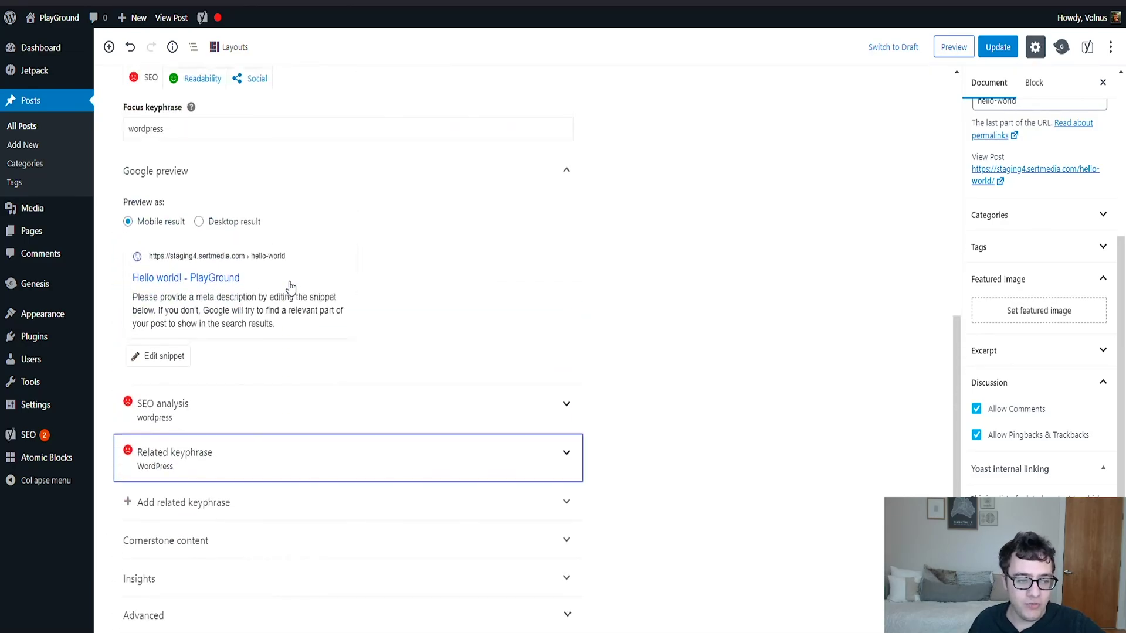
scroll(214, 452, "down", 1)
left_click(214, 435)
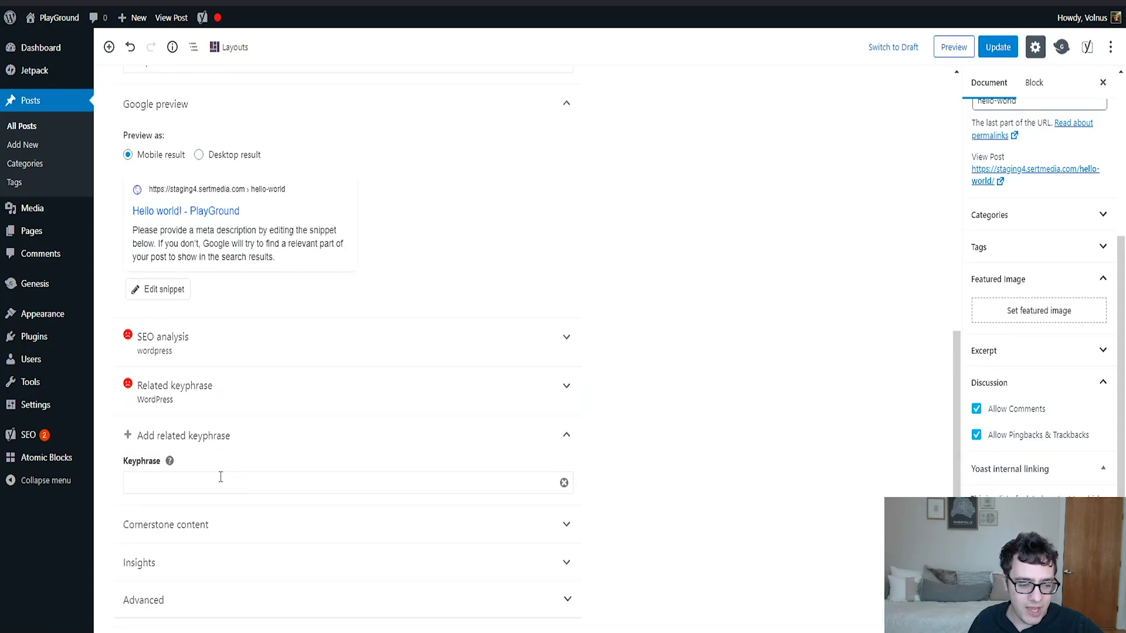
scroll(466, 369, "up", 5)
scroll(466, 369, "up", 3)
scroll(454, 369, "down", 3)
scroll(455, 365, "up", 4)
scroll(454, 366, "down", 4)
scroll(449, 378, "down", 3)
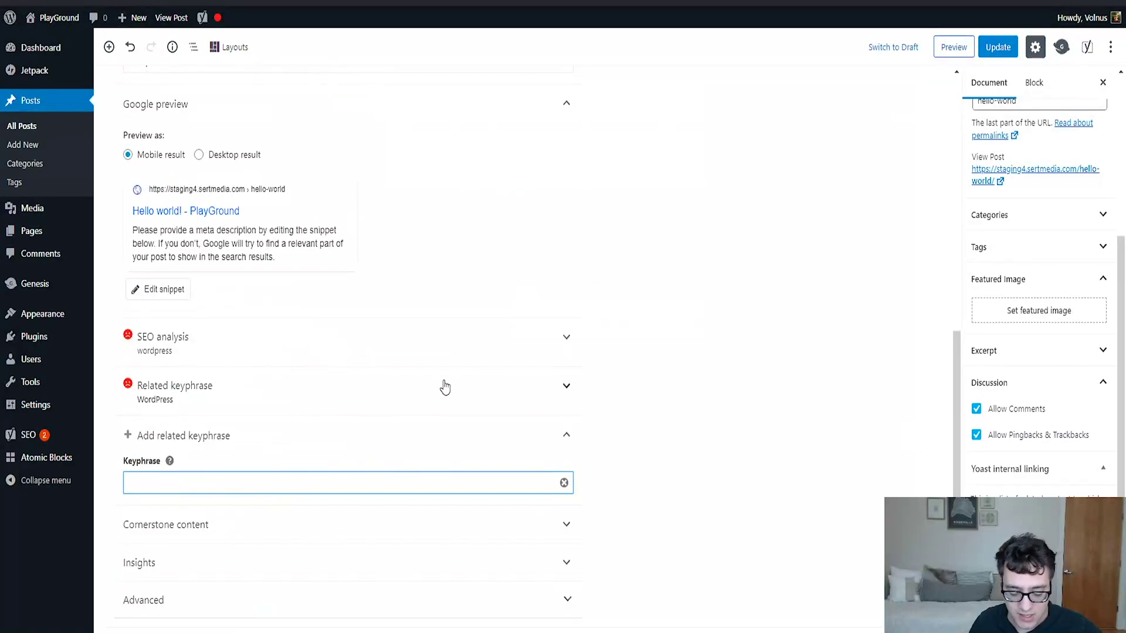
type("delete")
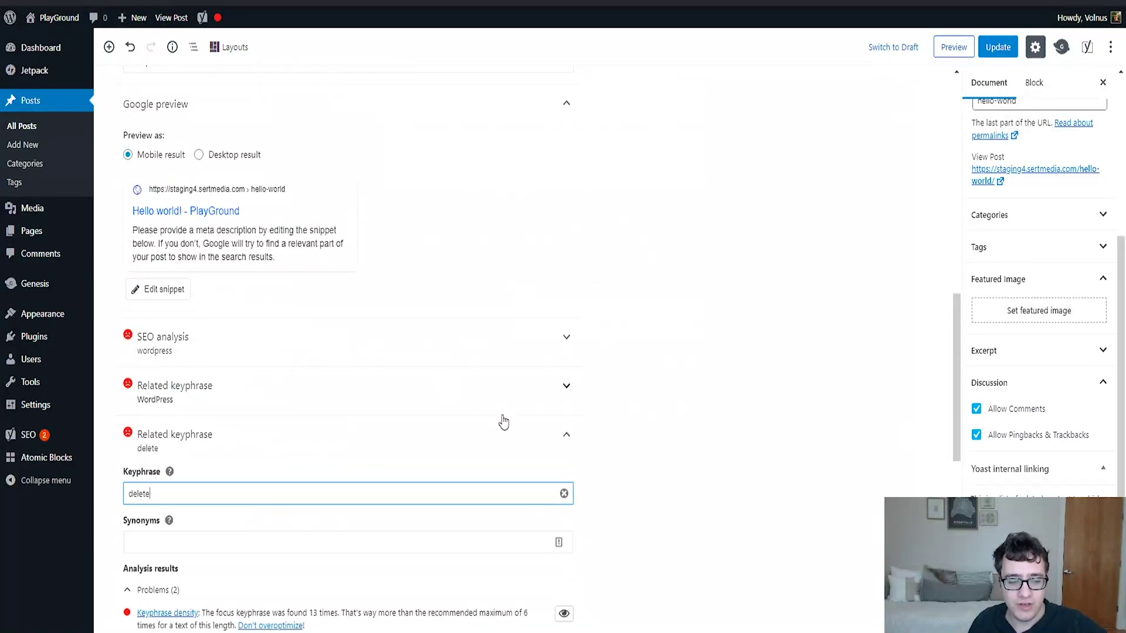
left_click(567, 435)
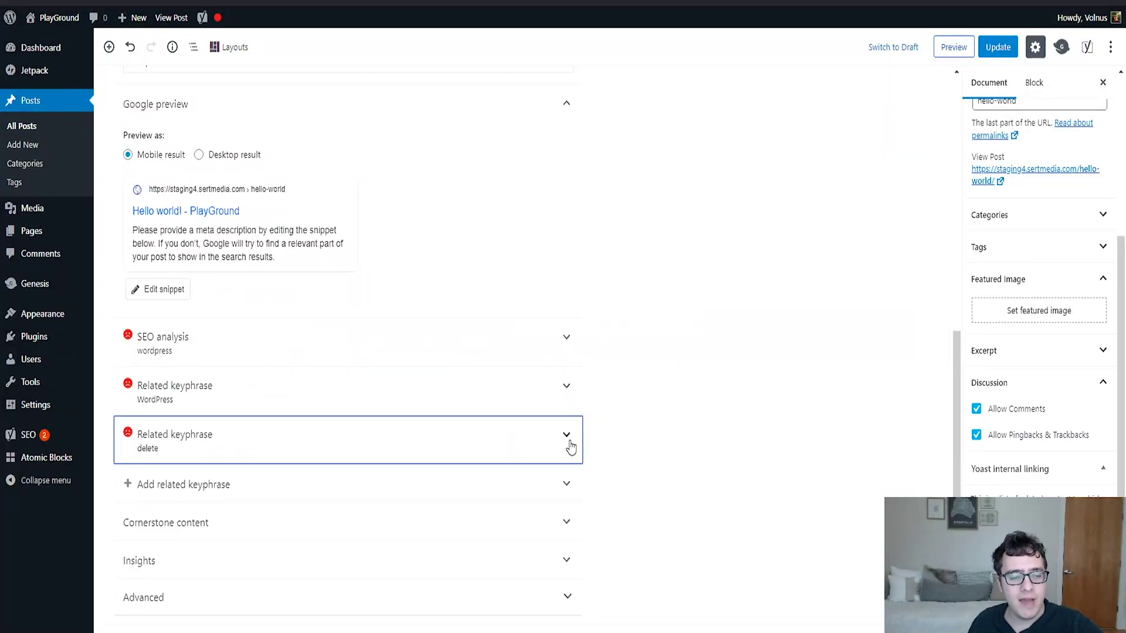
scroll(571, 447, "down", 2)
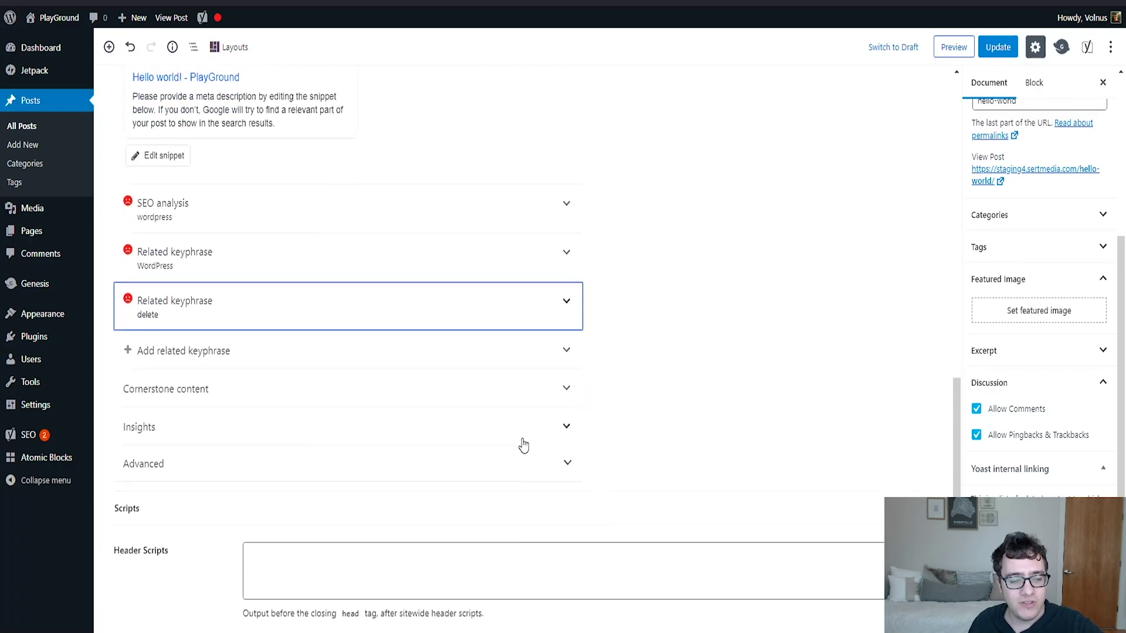
left_click(300, 307)
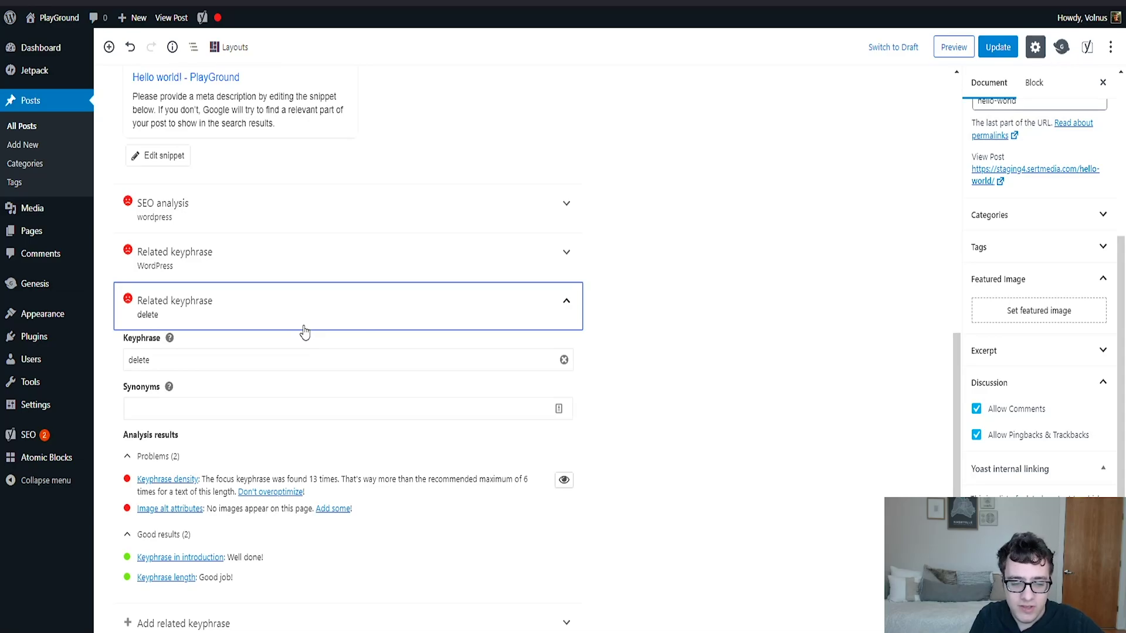
scroll(304, 330, "up", 3)
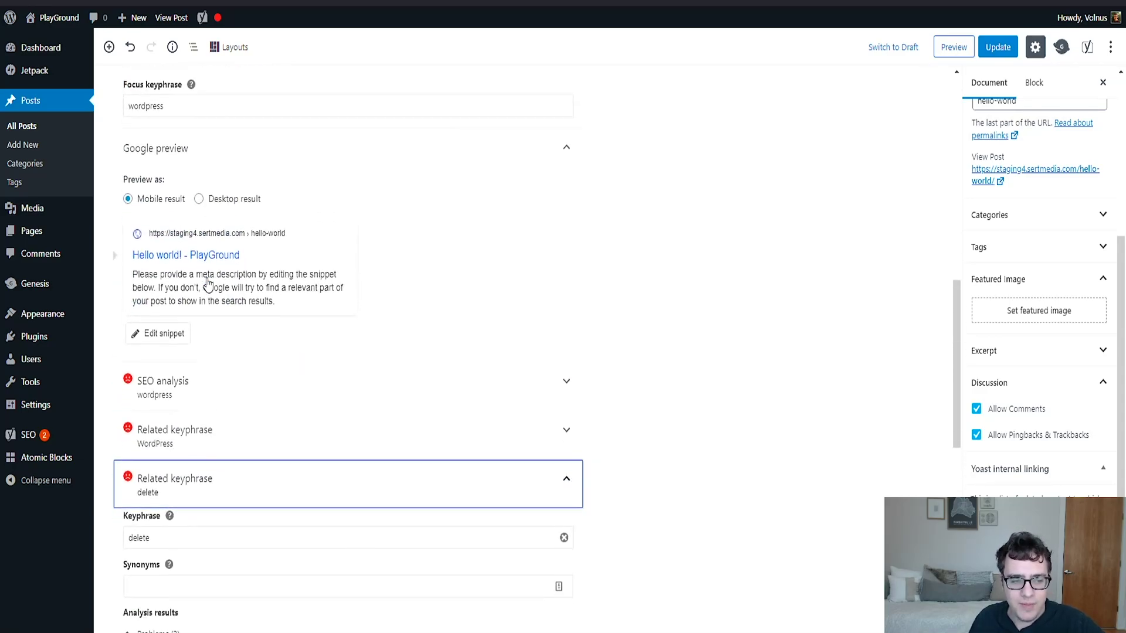
scroll(305, 331, "down", 2)
left_click(209, 284)
scroll(208, 284, "down", 2)
scroll(273, 195, "up", 2)
left_click(274, 198)
scroll(265, 283, "down", 2)
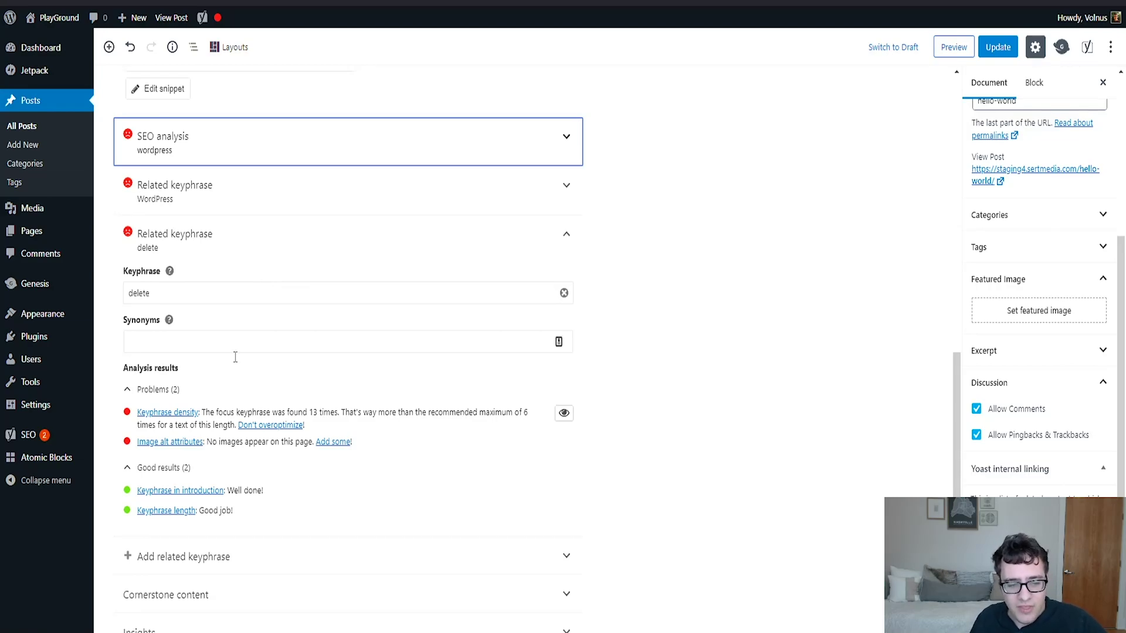
left_click(182, 343)
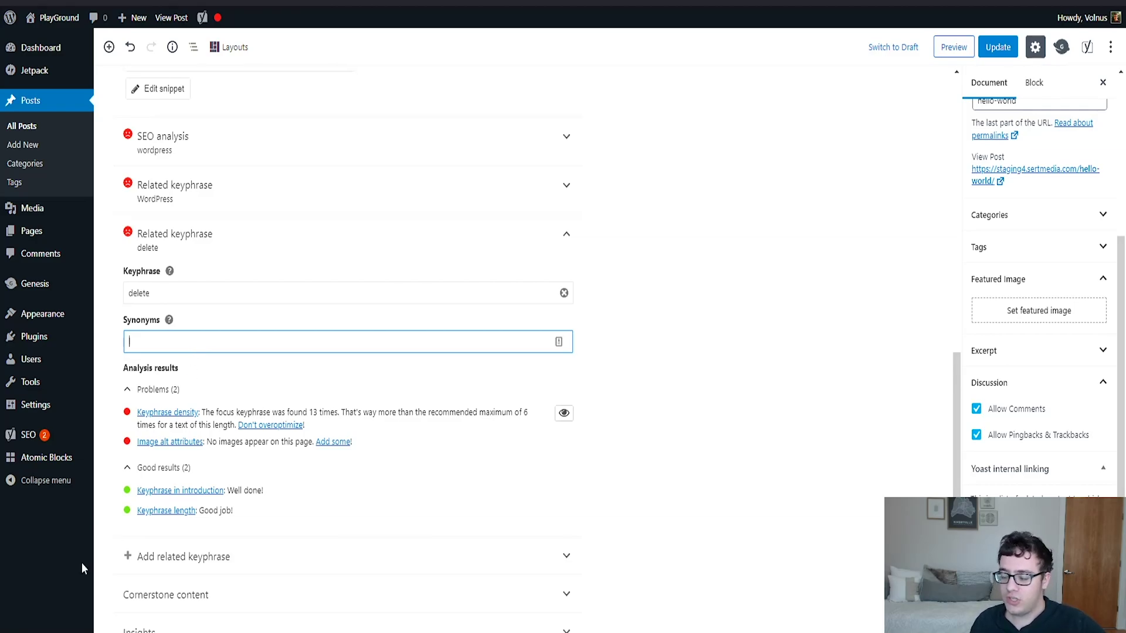
scroll(265, 154, "up", 1)
scroll(264, 154, "up", 5)
scroll(264, 167, "up", 3)
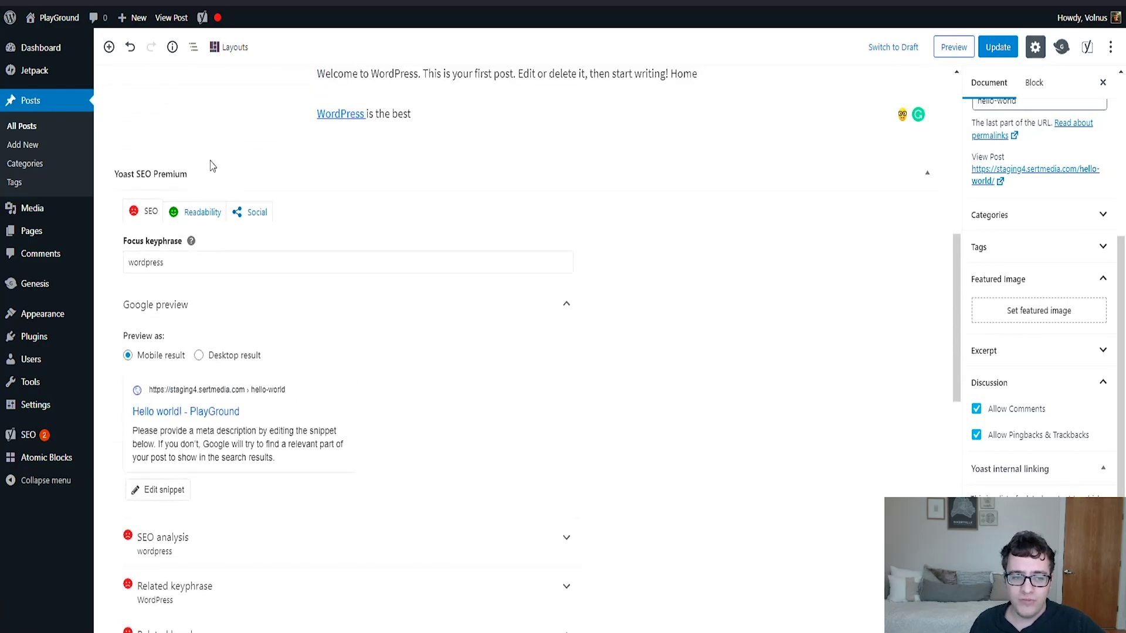
Step: Choose the winter lake photo from the media library as the Facebook share image
left_click(257, 211)
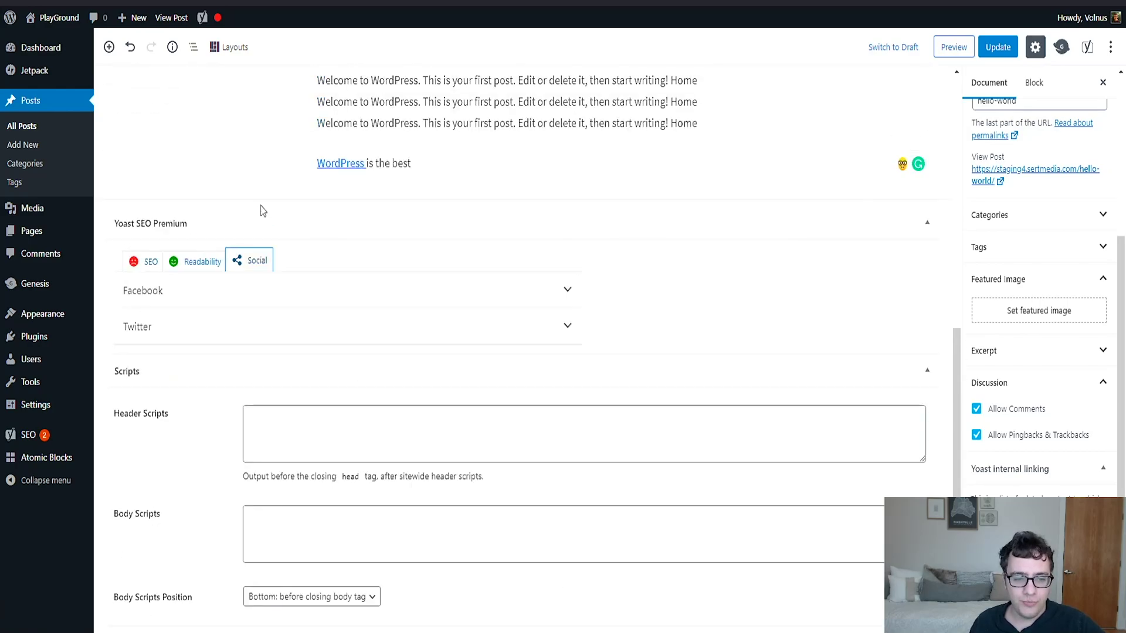
left_click(282, 295)
scroll(352, 326, "down", 3)
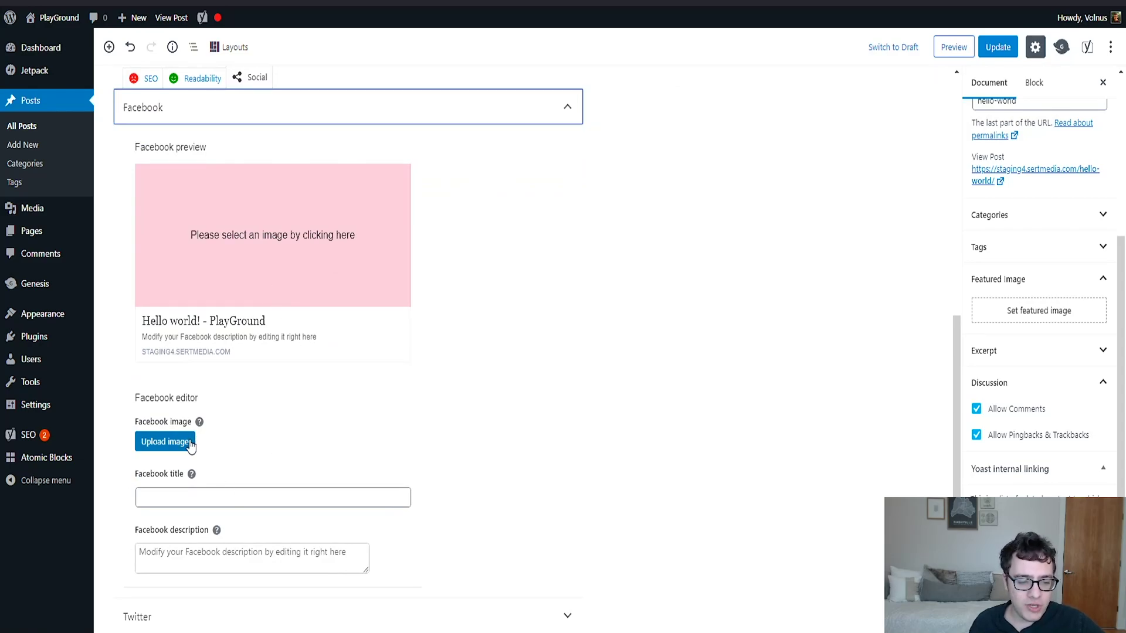
left_click(165, 442)
left_click(68, 185)
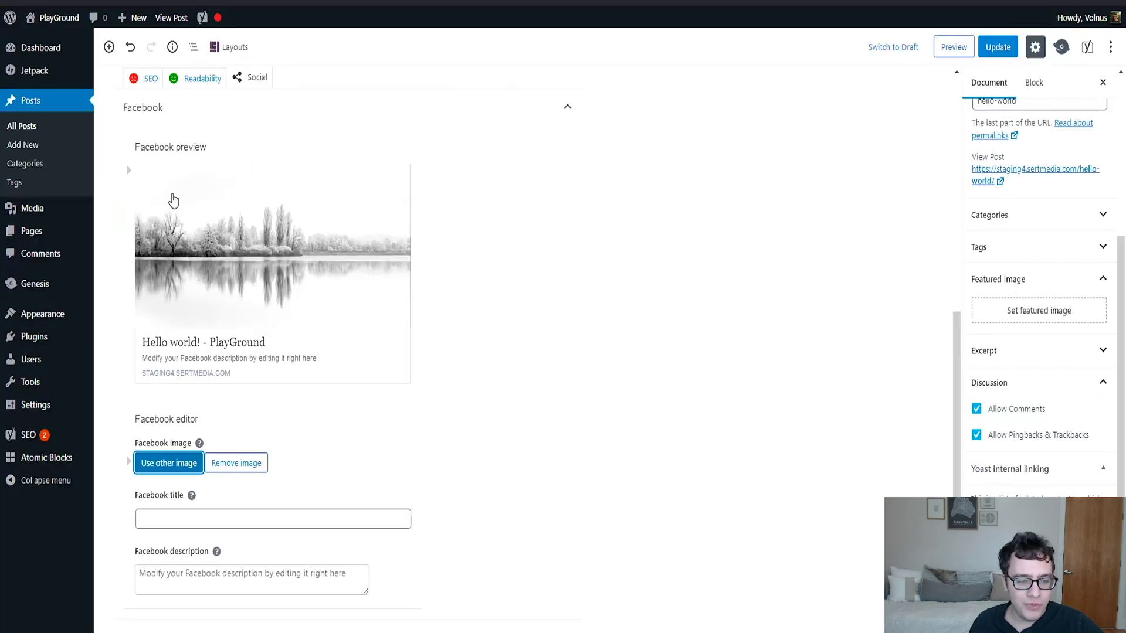
scroll(273, 392, "down", 1)
Step: Title the Facebook share 'Hello Facebook!' and begin the description 'Hello Facebook you're the best'
left_click(225, 450)
type("Hello S")
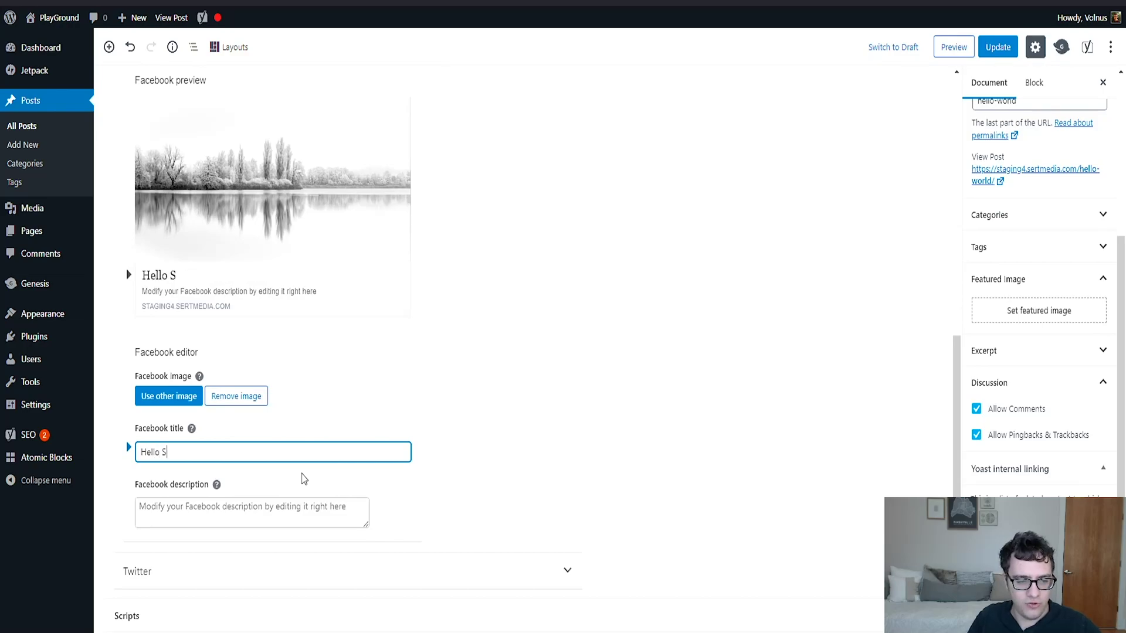
key("BackSpace")
type("Faceb")
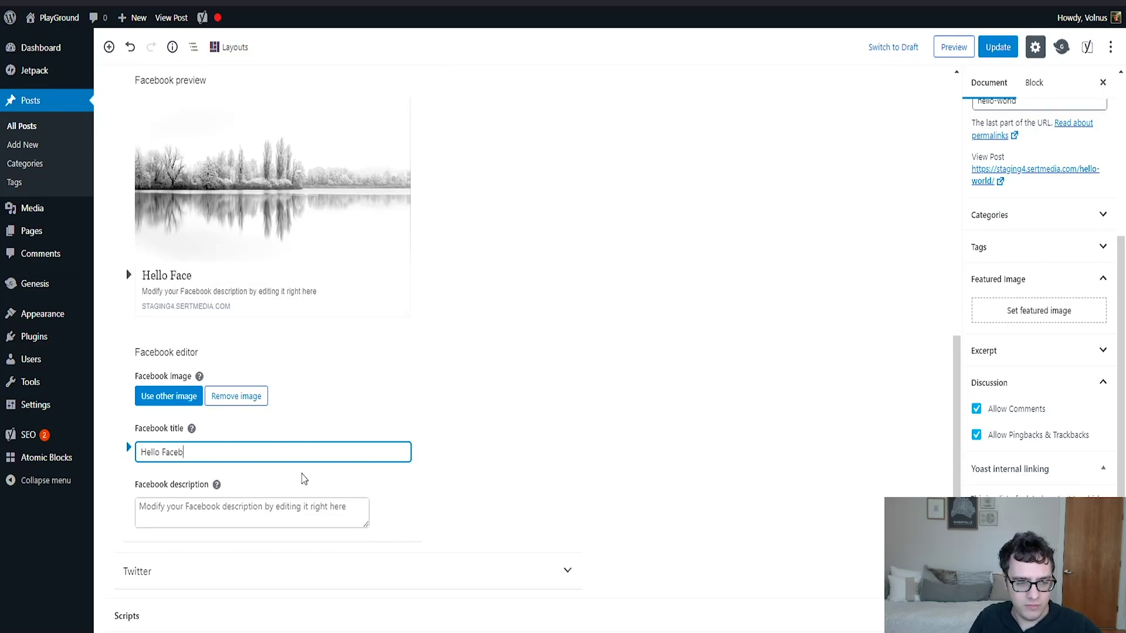
type("ook!")
scroll(301, 477, "down", 2)
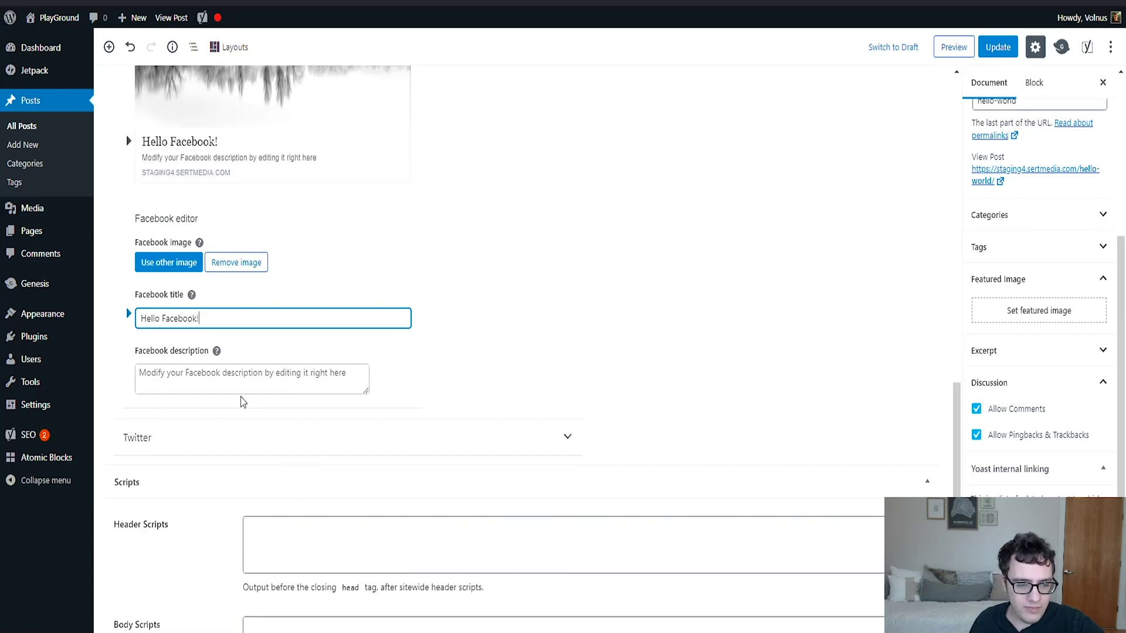
left_click(242, 378)
scroll(251, 386, "up", 3)
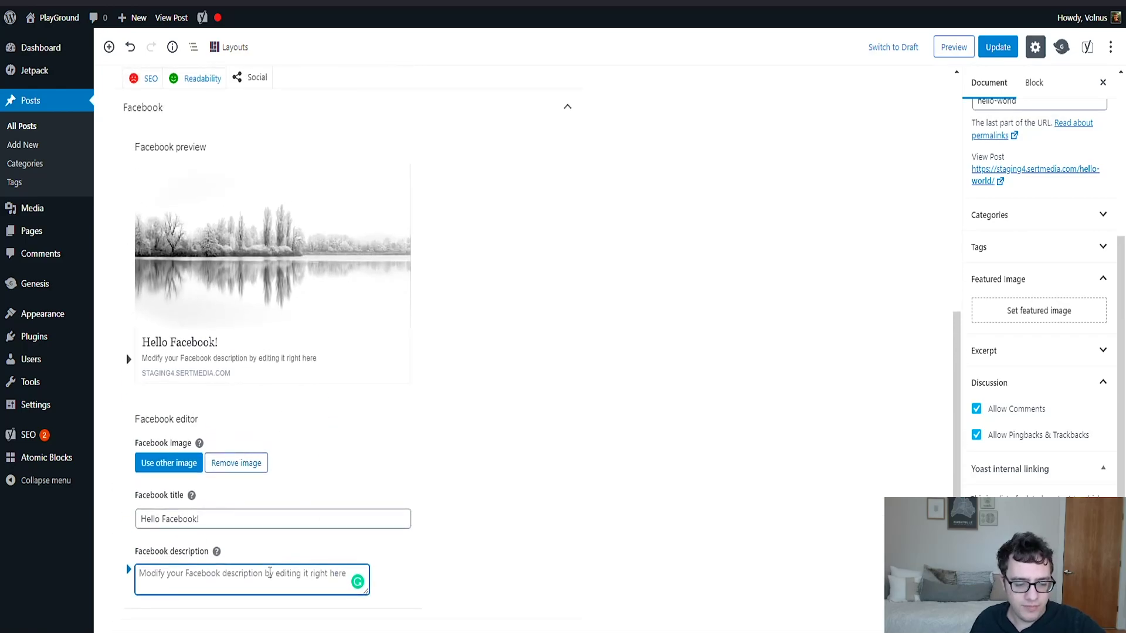
type("Hello Facebook")
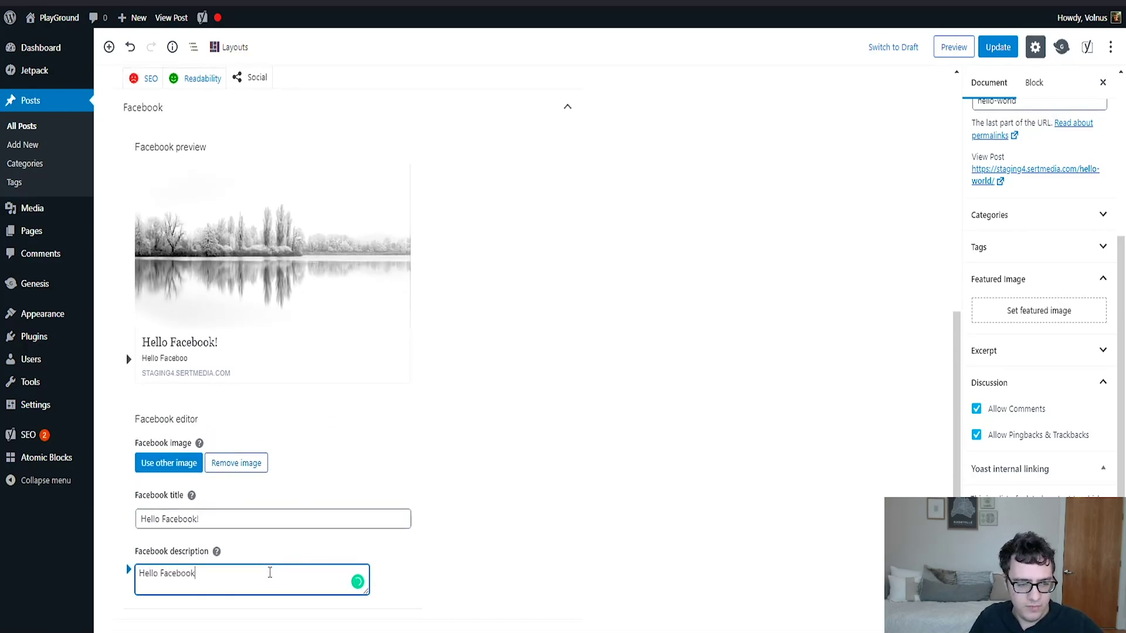
type(" you're the best")
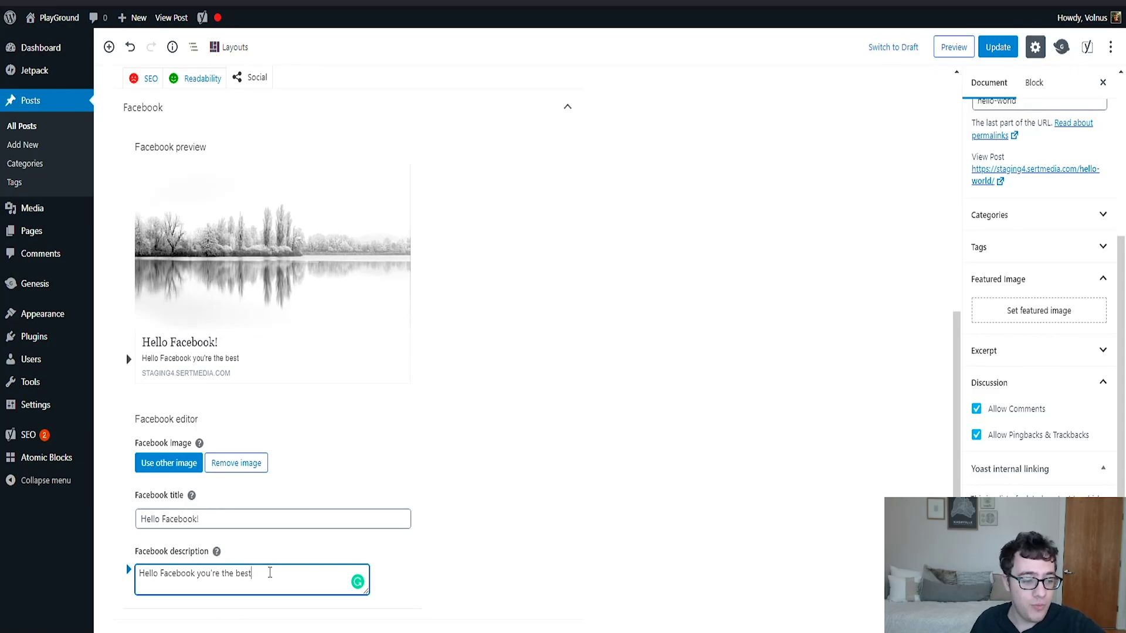
scroll(269, 573, "down", 3)
scroll(246, 519, "down", 1)
left_click(246, 505)
scroll(255, 504, "down", 1)
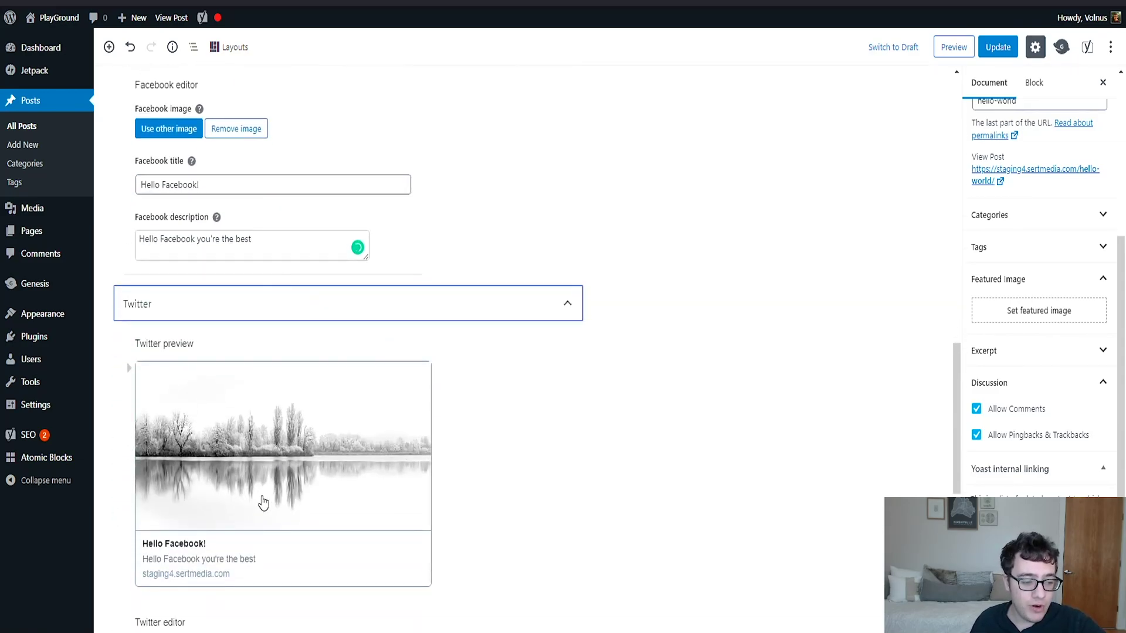
scroll(262, 503, "down", 2)
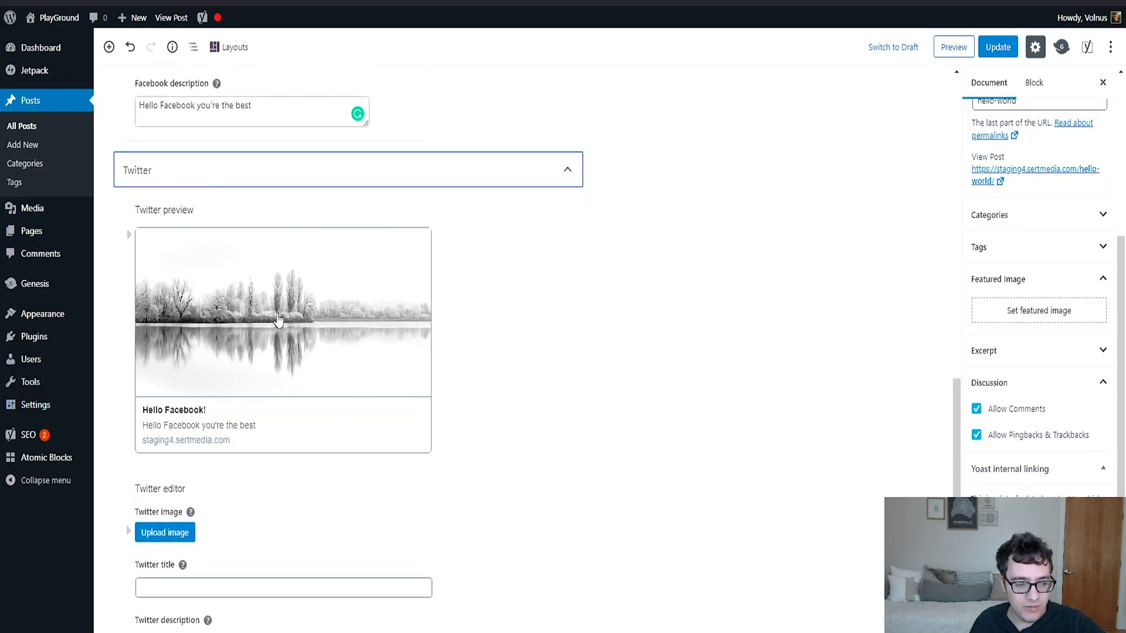
scroll(289, 291, "down", 3)
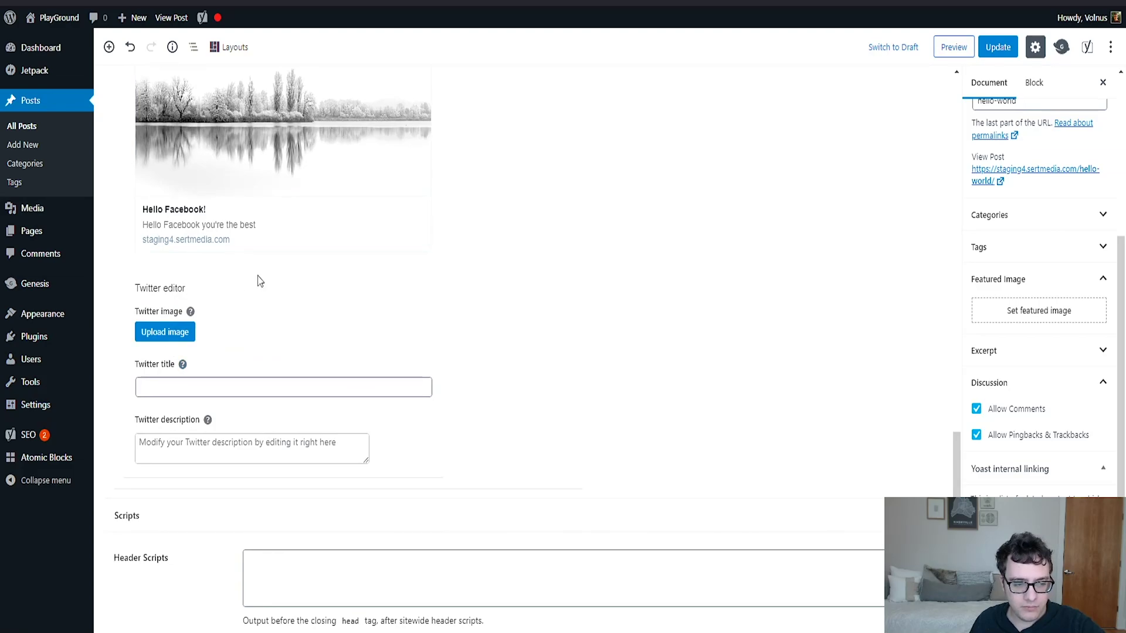
scroll(273, 279, "up", 2)
left_click(187, 464)
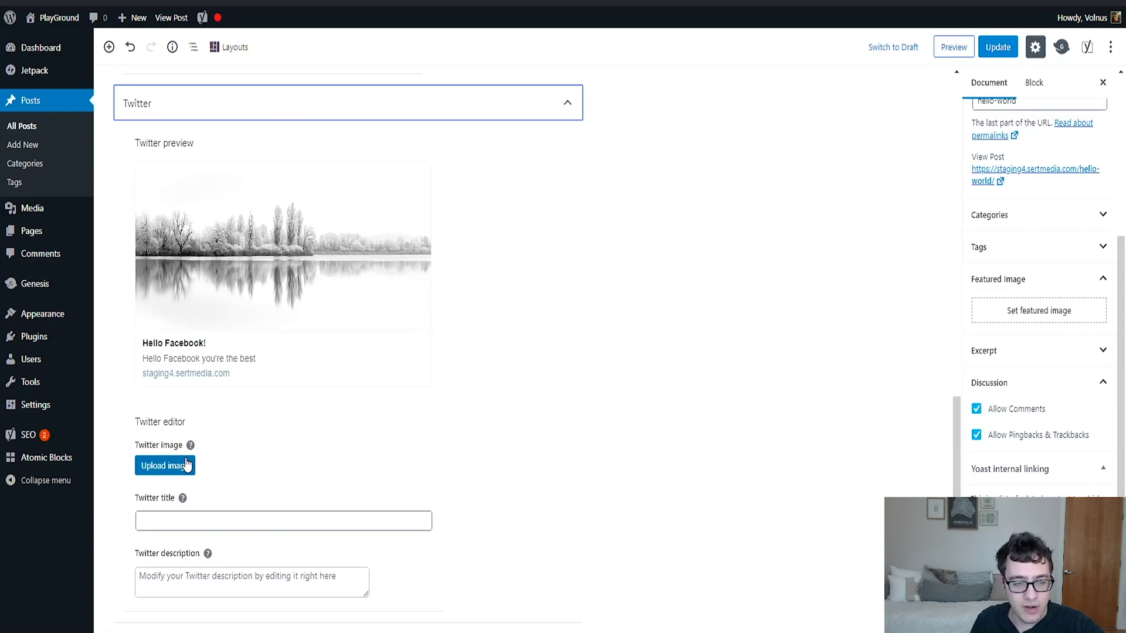
scroll(352, 352, "up", 3)
scroll(352, 352, "up", 3)
scroll(352, 352, "up", 3)
scroll(352, 352, "up", 2)
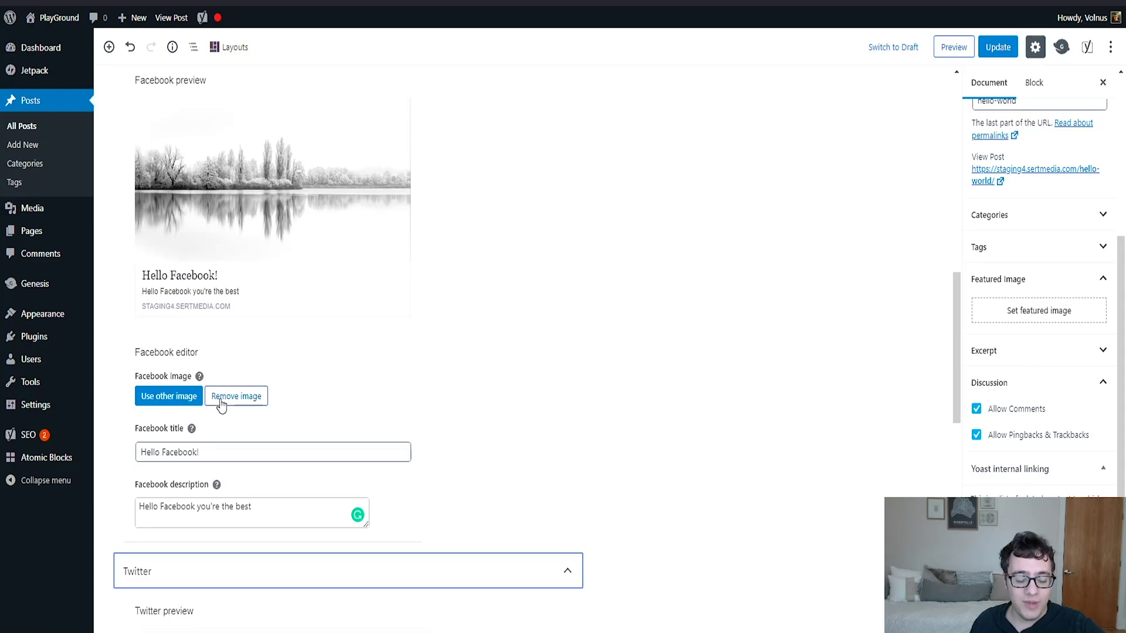
scroll(222, 403, "down", 3)
Step: Collapse the Twitter and Facebook sections of the Yoast social settings
left_click(291, 390)
scroll(294, 387, "up", 5)
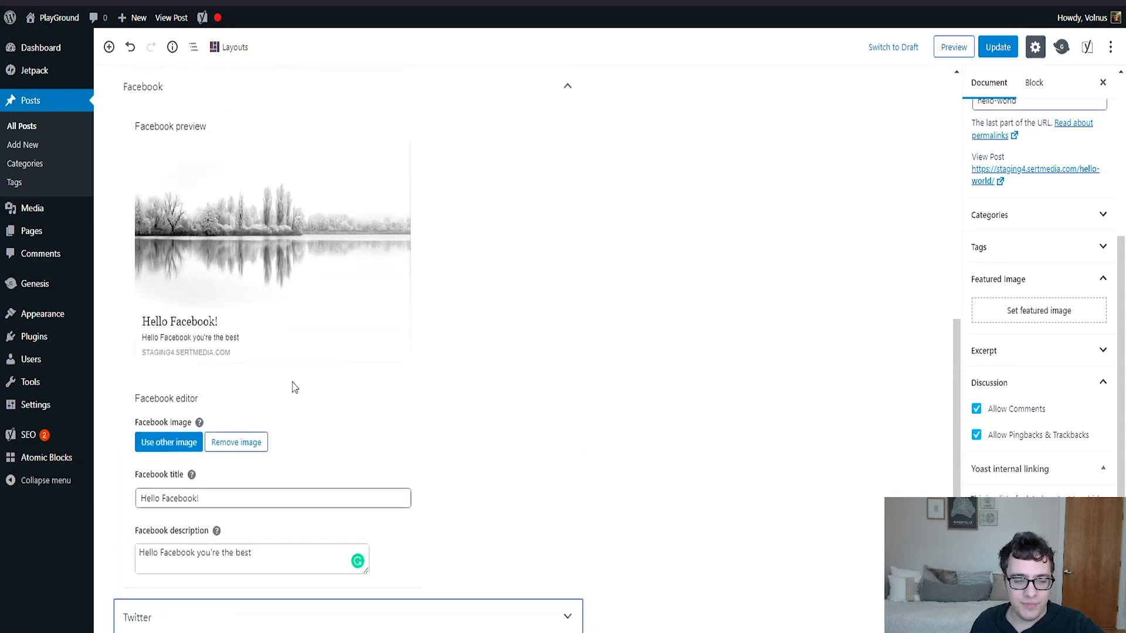
scroll(293, 388, "up", 3)
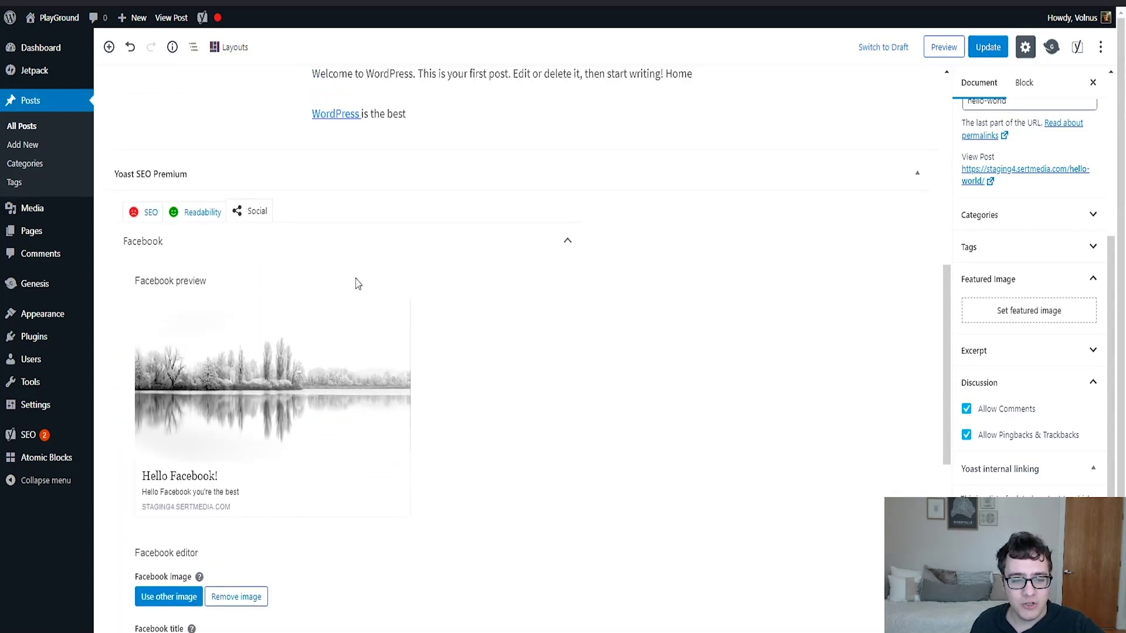
left_click(465, 263)
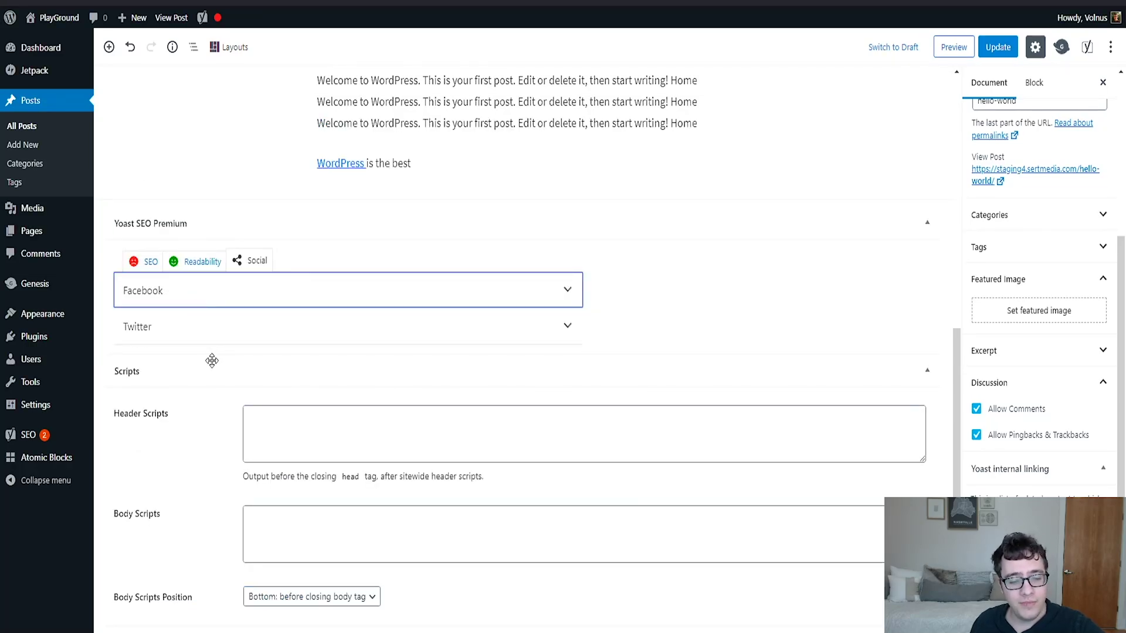
scroll(211, 360, "up", 3)
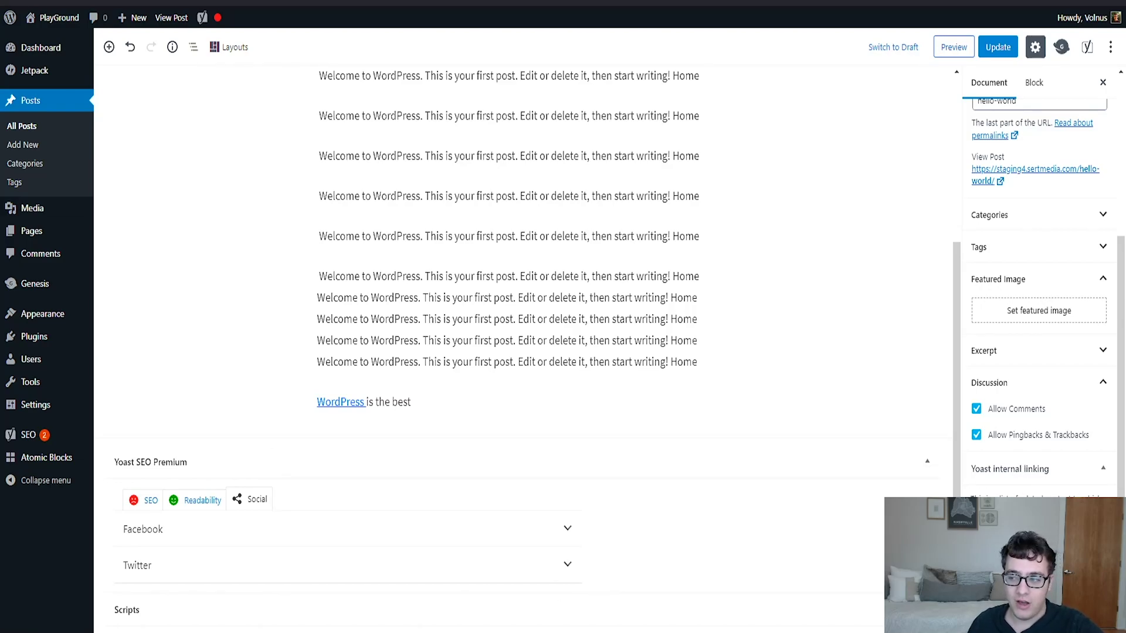
scroll(887, 374, "up", 5)
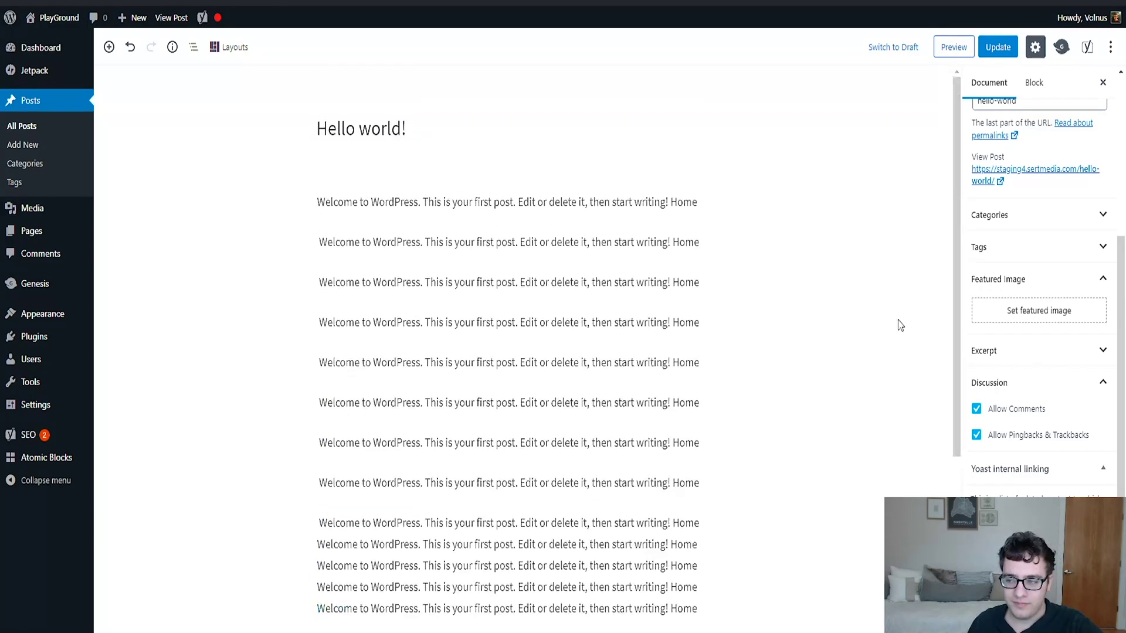
scroll(1065, 132, "up", 5)
Step: Switch between Block and Document settings, then collapse the Permalink and Status & Visibility panels
left_click(1033, 82)
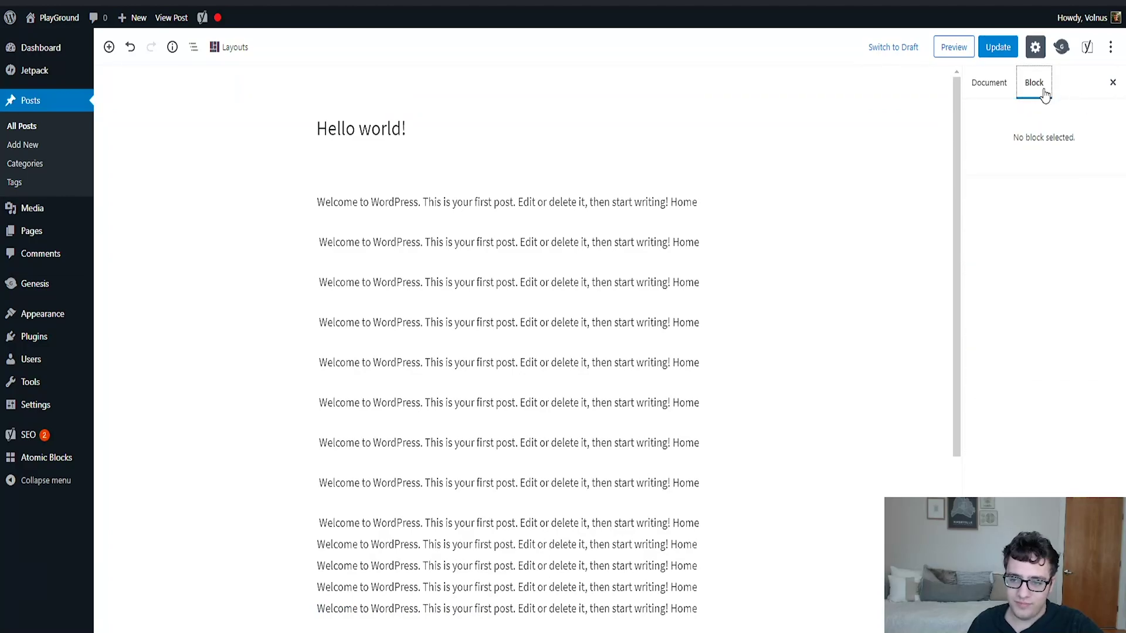
left_click(988, 83)
scroll(1003, 248, "down", 3)
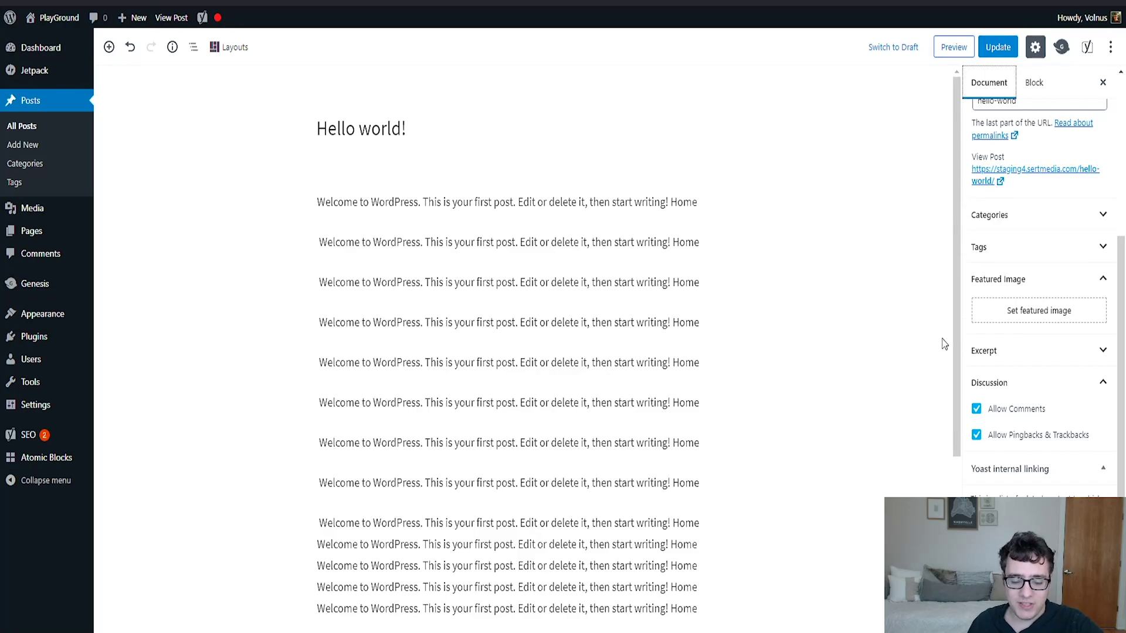
scroll(792, 334, "down", 5)
scroll(510, 378, "down", 2)
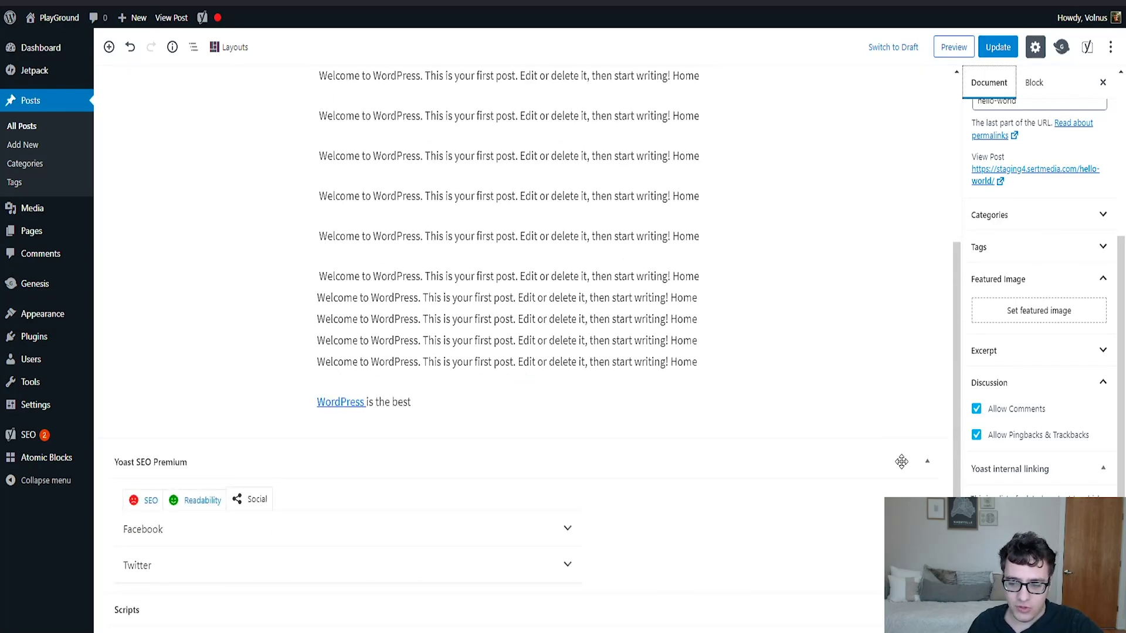
mouse_move(1029, 470)
left_mouse_down()
mouse_move(1027, 340)
mouse_move(1012, 404)
left_mouse_up()
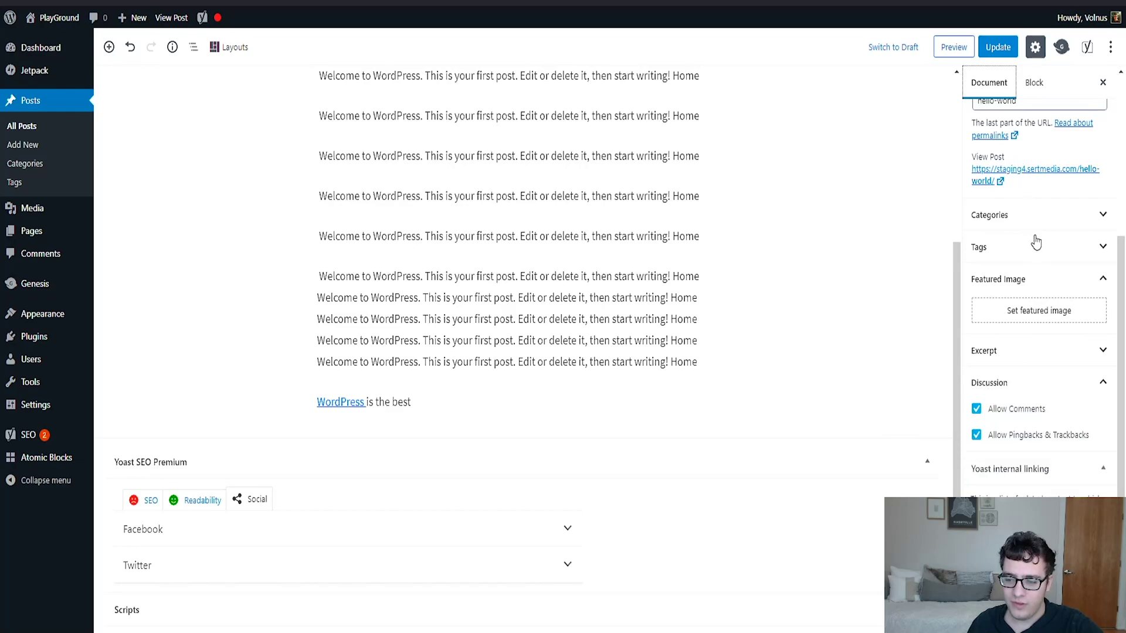
left_click(1056, 352)
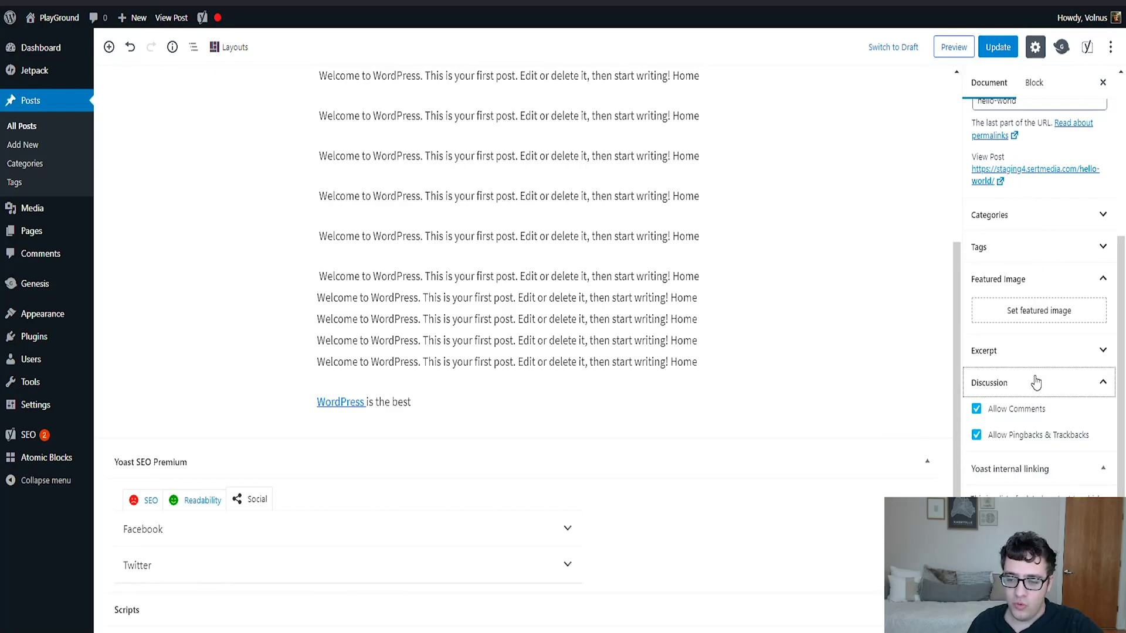
scroll(1050, 354, "up", 3)
scroll(1030, 439, "up", 3)
left_click(1004, 264)
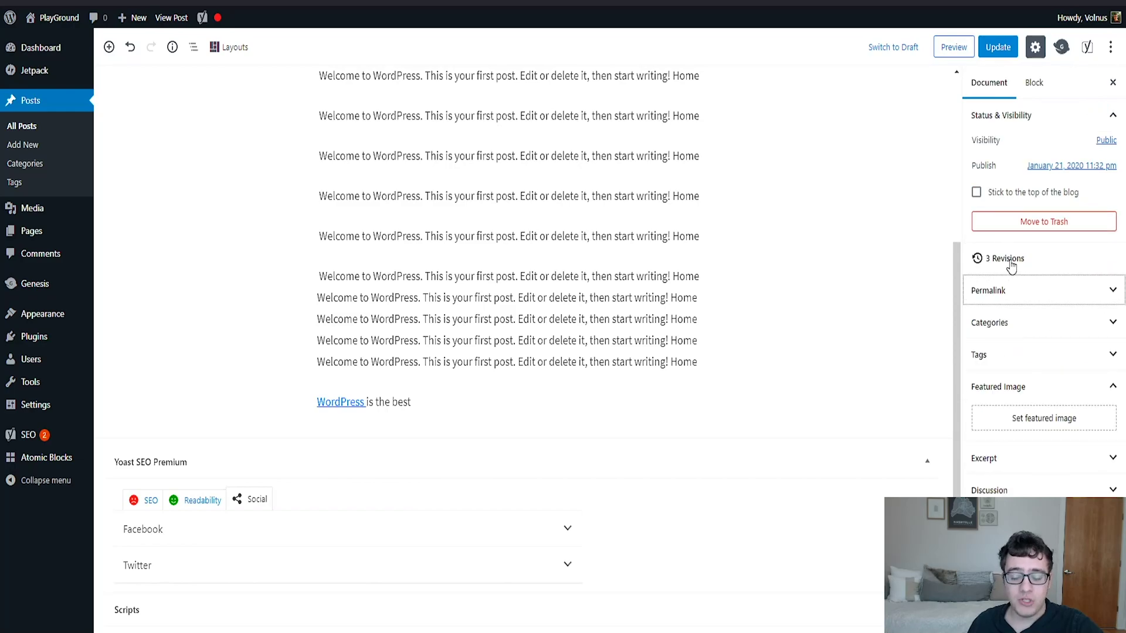
left_click(1042, 113)
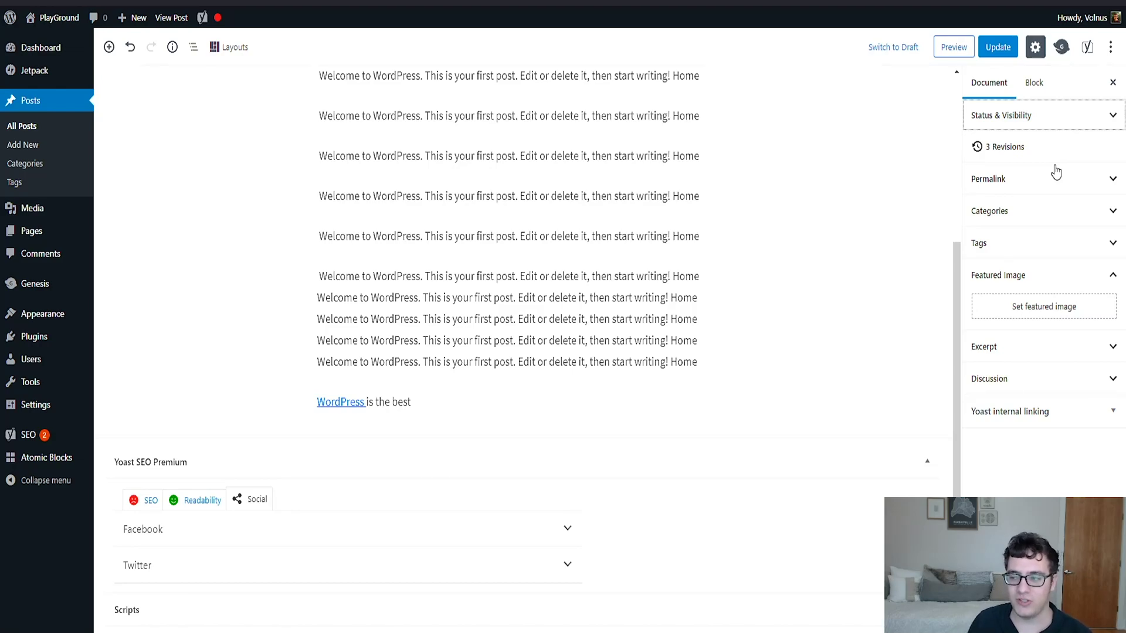
Step: Expand Yoast internal linking suggestions, then reopen the Yoast SEO Premium sidebar from the More tools menu
left_click(1014, 410)
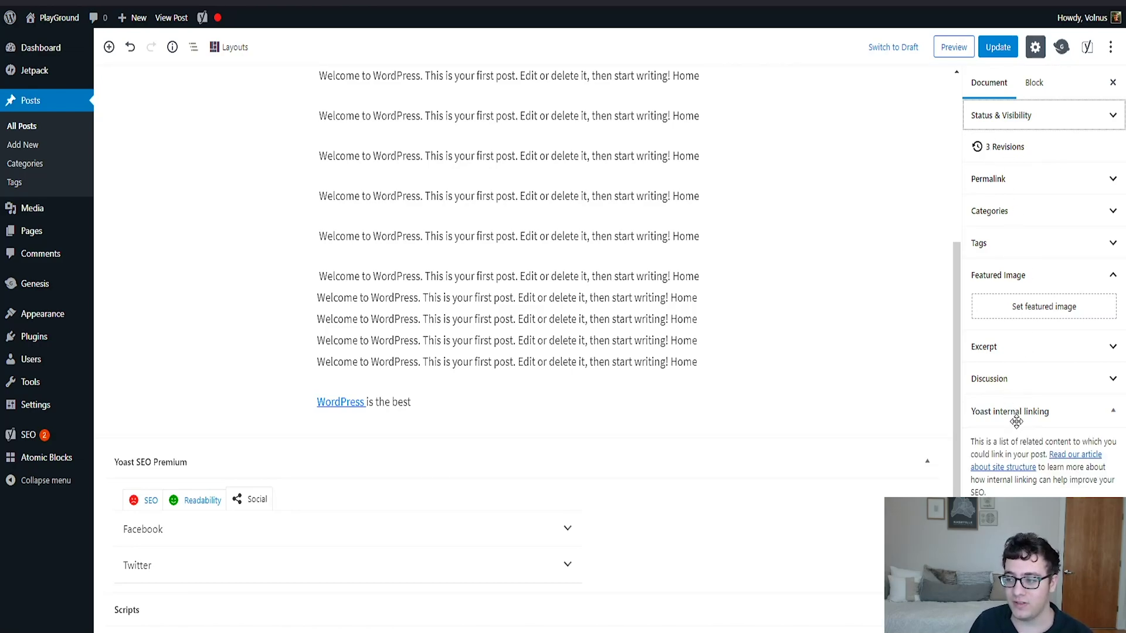
left_click_drag(1016, 424, 1020, 123)
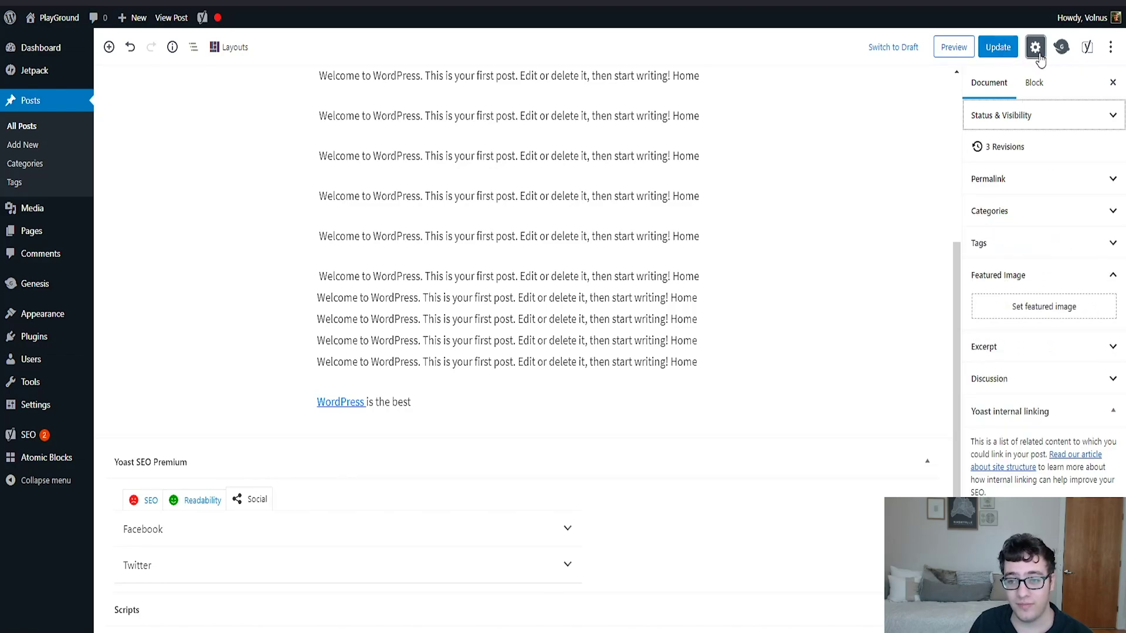
left_click(1112, 48)
left_click(1112, 48)
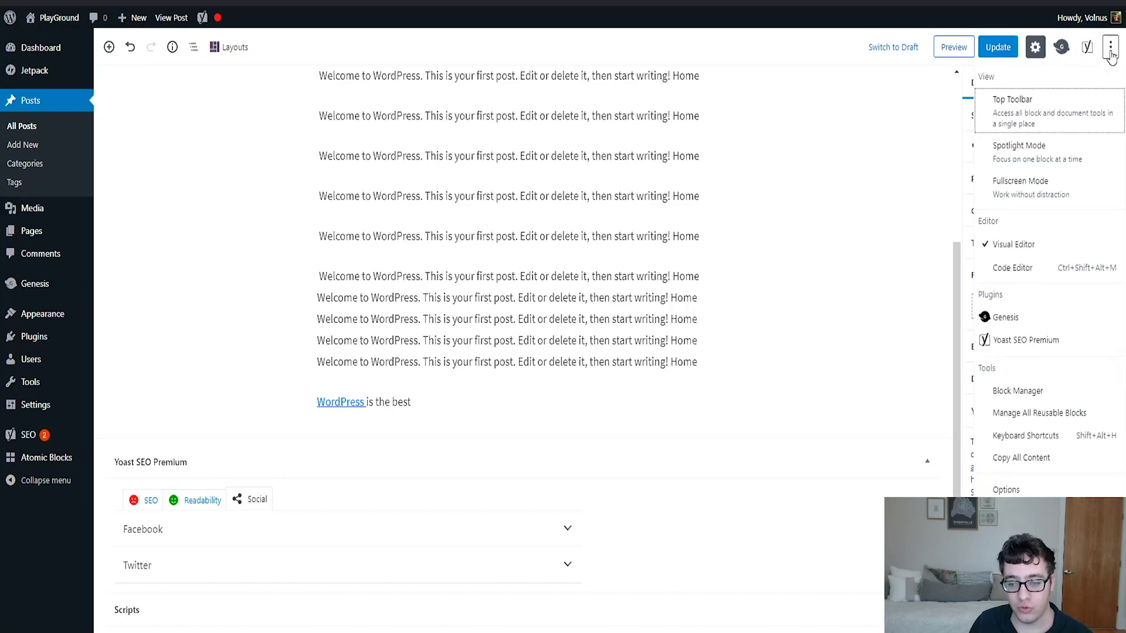
left_click(1025, 340)
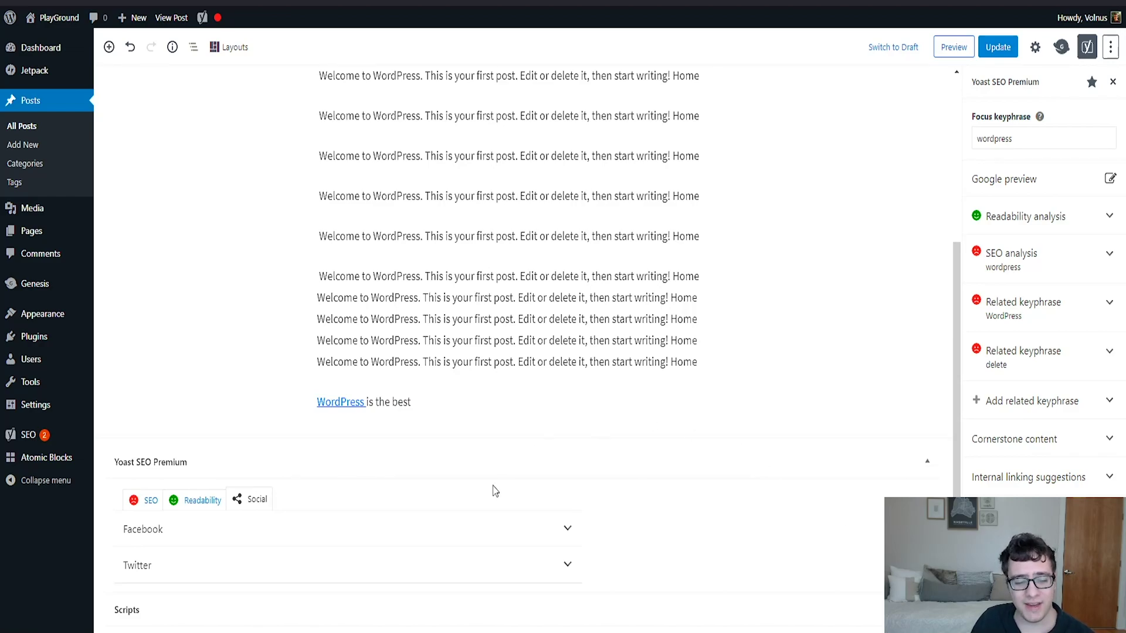
Step: Expand the Facebook and Twitter accordions in the Yoast Social tab
left_click(444, 535)
scroll(444, 539, "down", 3)
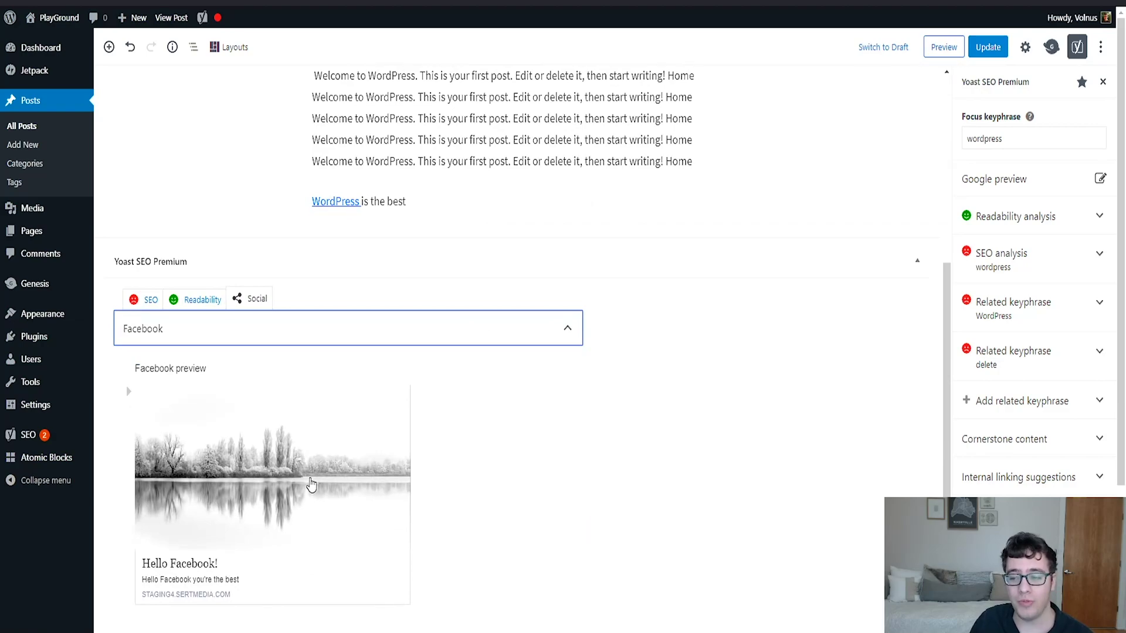
scroll(312, 484, "down", 3)
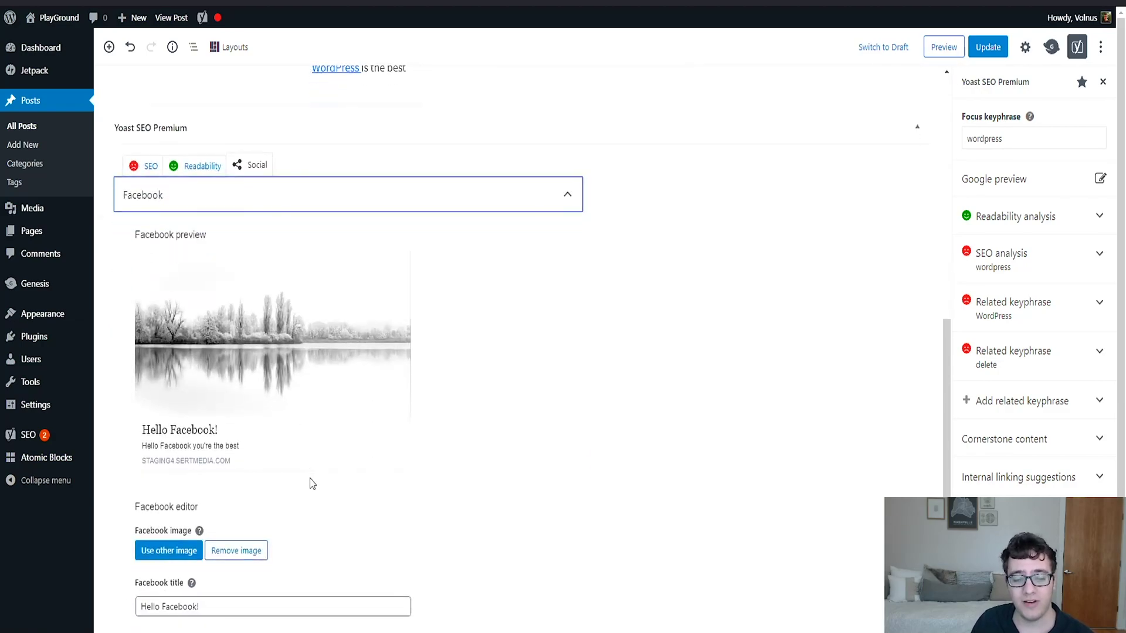
scroll(311, 484, "down", 2)
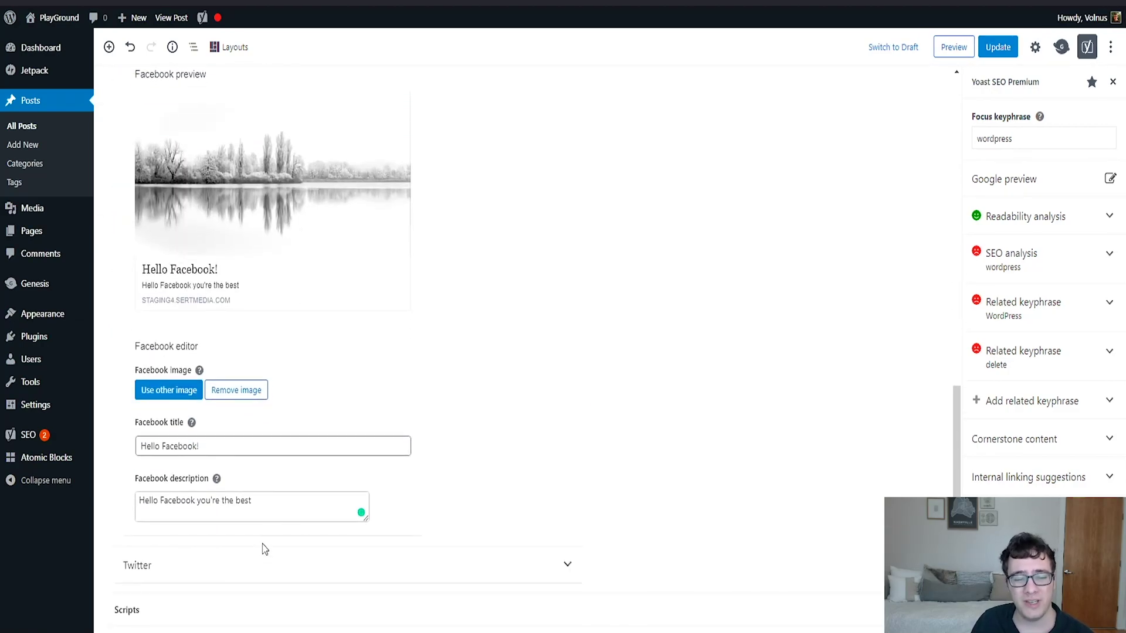
left_click(252, 562)
scroll(252, 553, "down", 3)
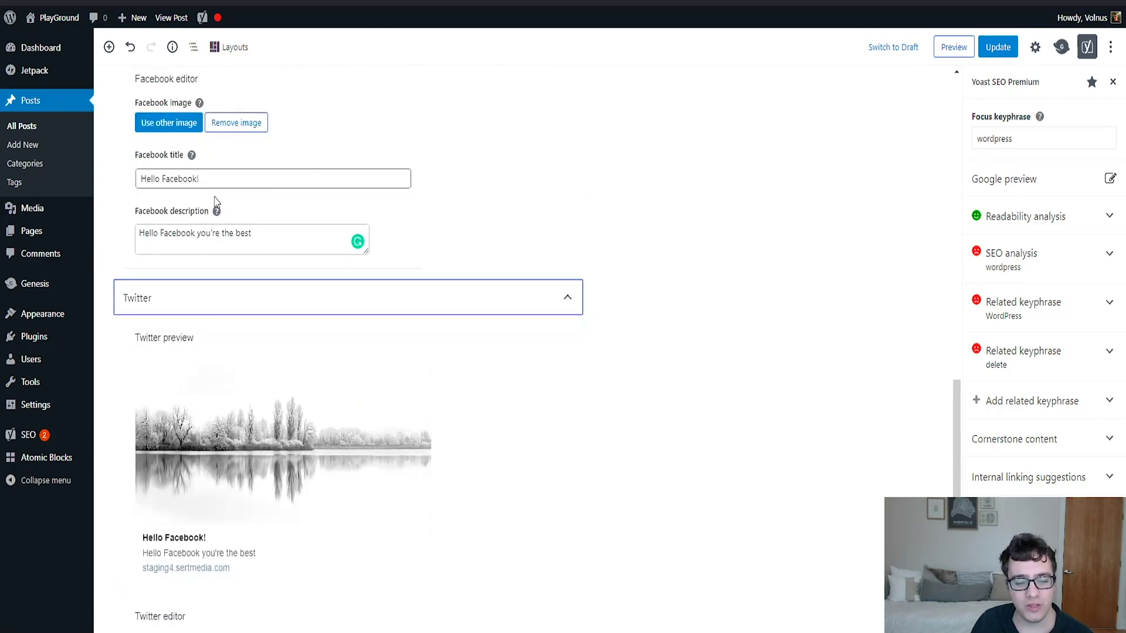
scroll(238, 334, "up", 5)
scroll(178, 239, "up", 3)
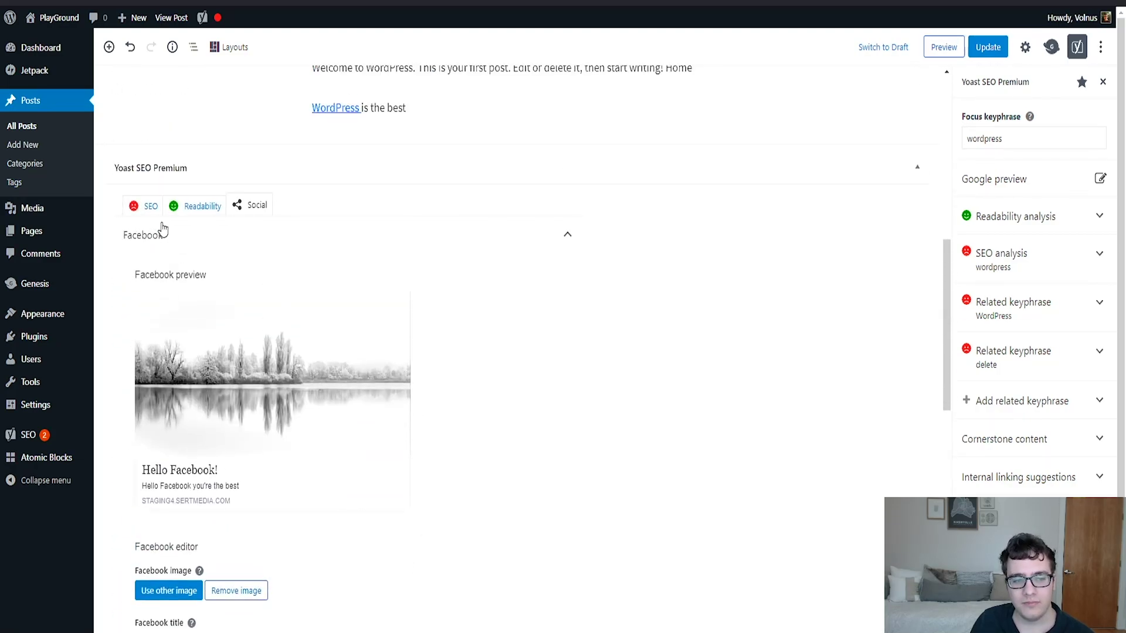
Step: Switch Yoast to the SEO tab and expand, then collapse, the WordPress related keyphrase analysis
left_click(151, 205)
scroll(295, 358, "down", 3)
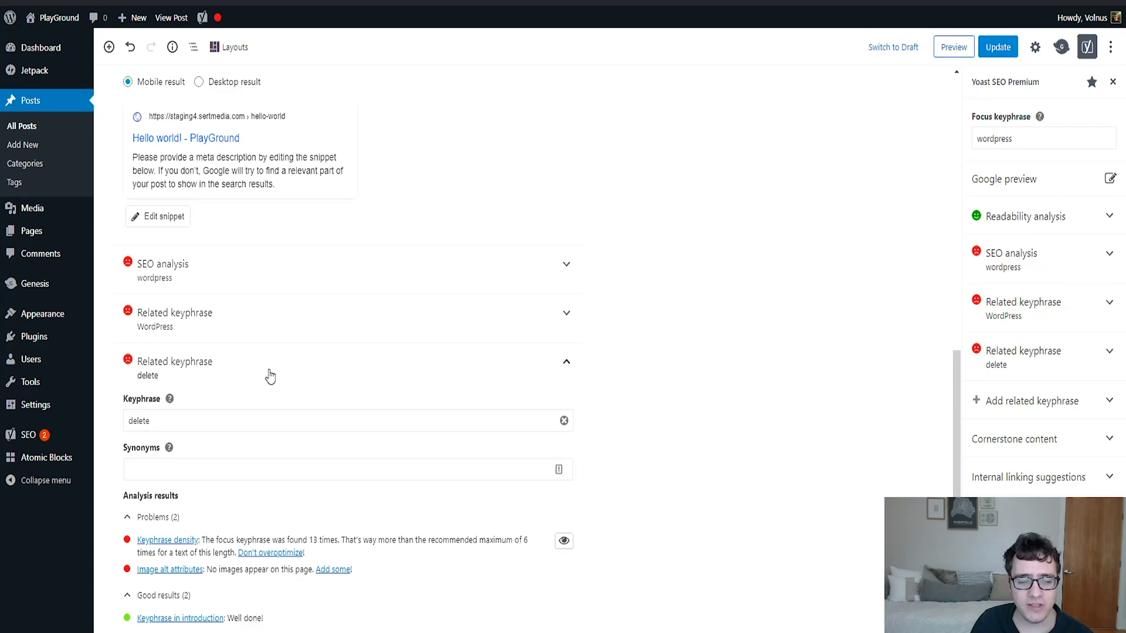
left_click(269, 374)
left_click(552, 328)
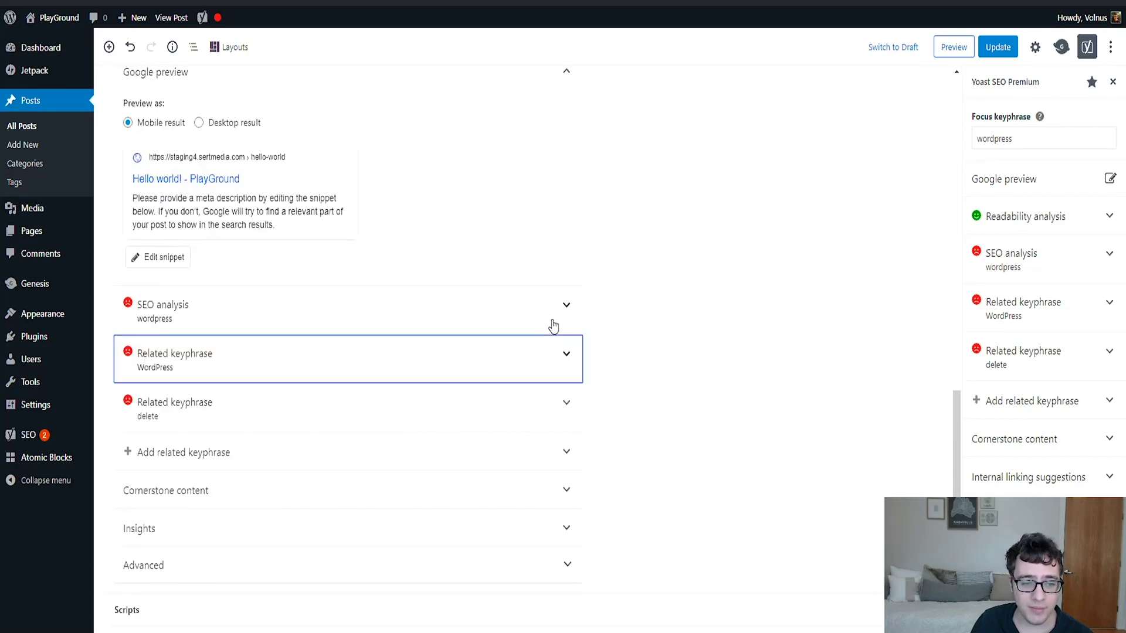